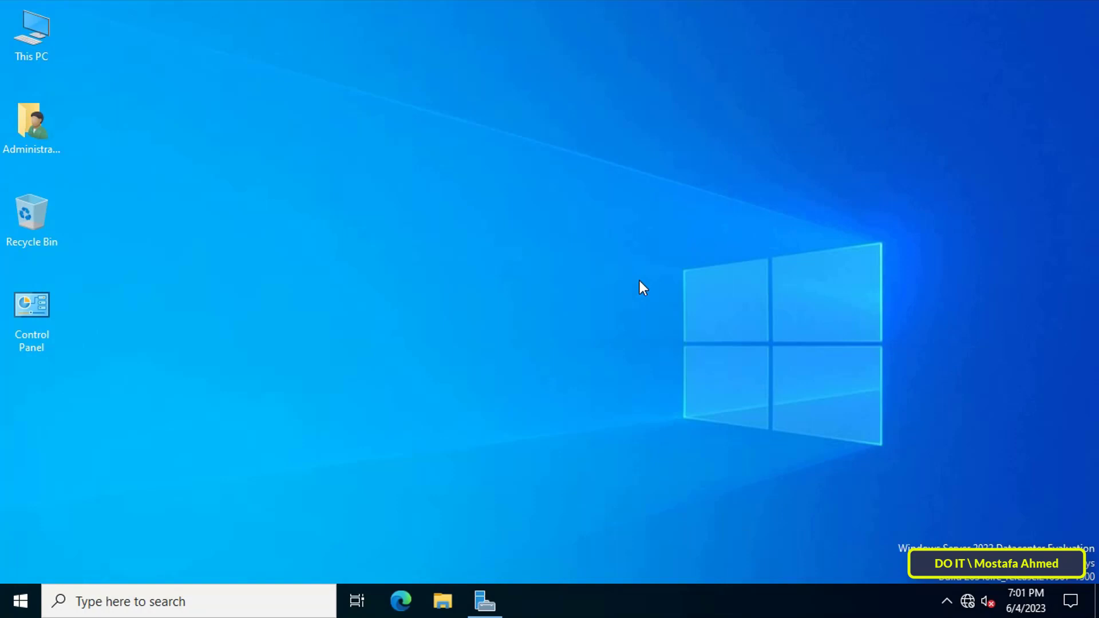
- Launch Group Policy Management from the Server Manager Tools menu
{"action": "left_click", "coordinate": [480, 594]}
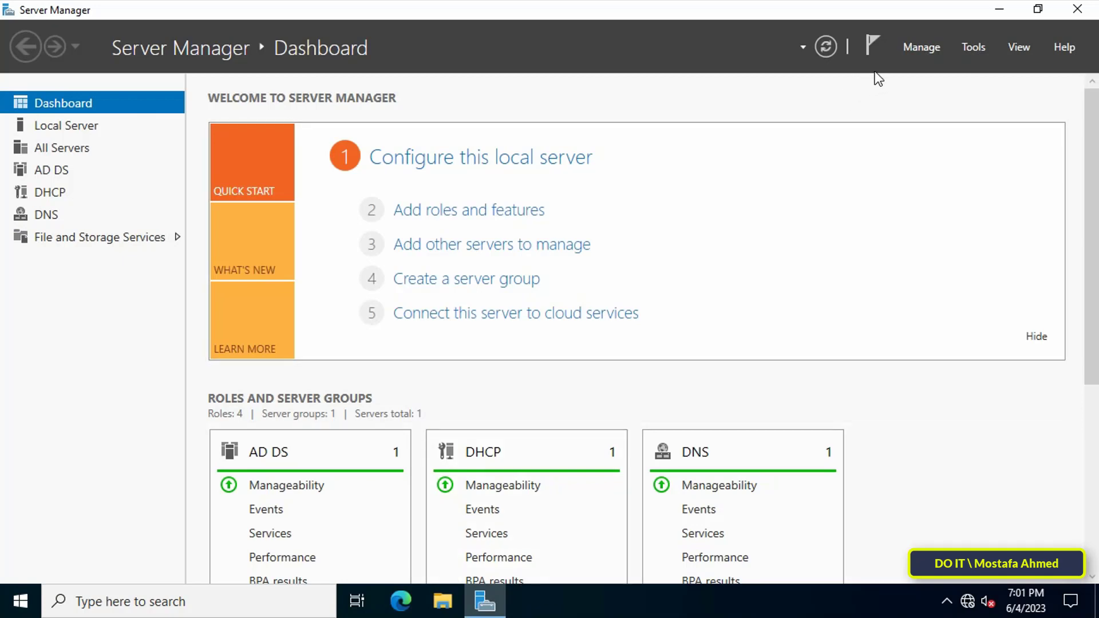
{"action": "left_click", "coordinate": [974, 49]}
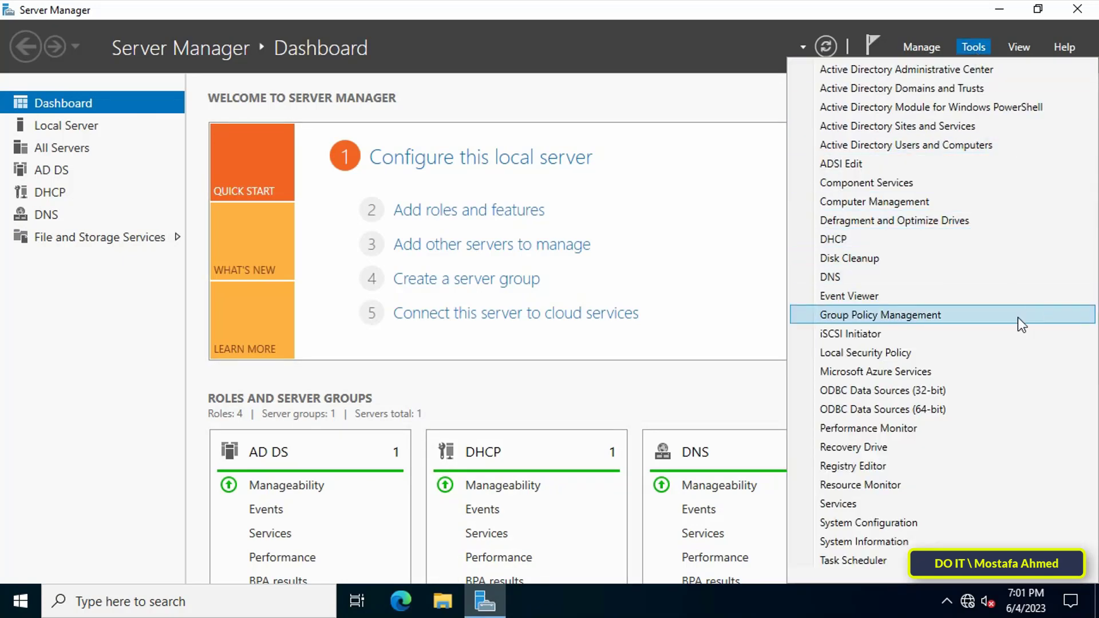
{"action": "left_click", "coordinate": [1017, 317]}
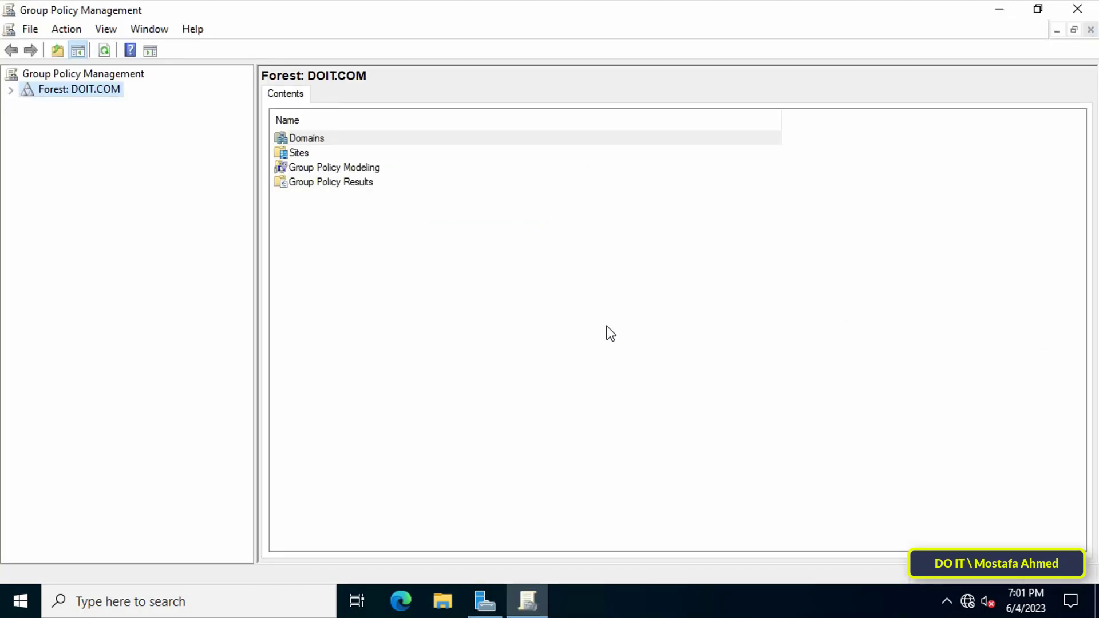
- Expand Forest and Domains to the DOIT.COM domain and reveal its contents
{"action": "left_click", "coordinate": [11, 90]}
{"action": "left_click", "coordinate": [26, 106]}
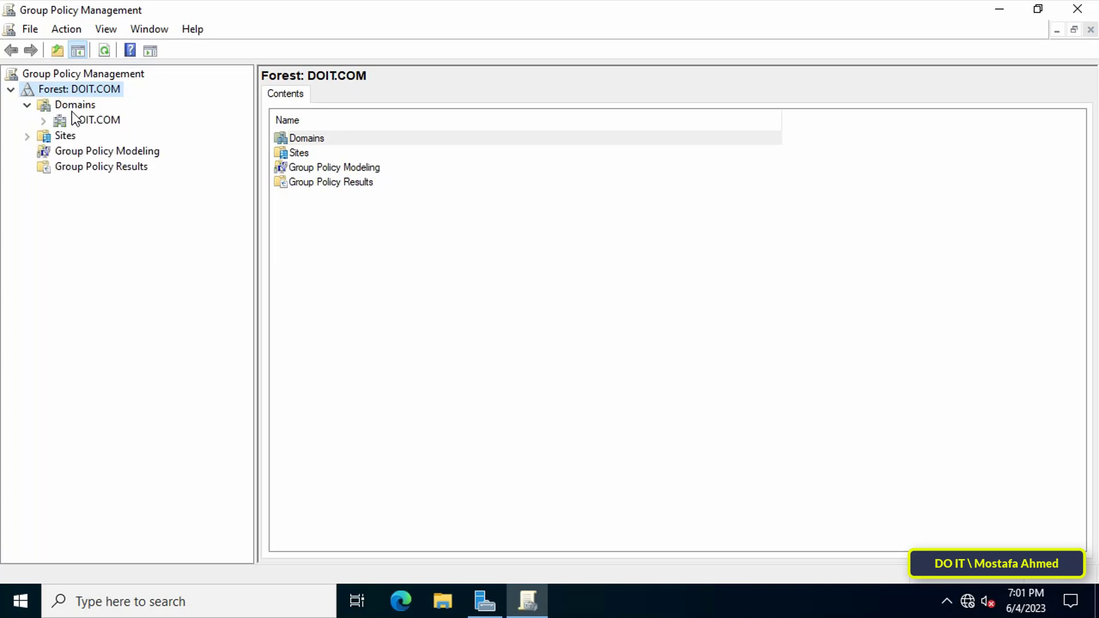
{"action": "left_click", "coordinate": [74, 118]}
{"action": "left_click", "coordinate": [43, 121]}
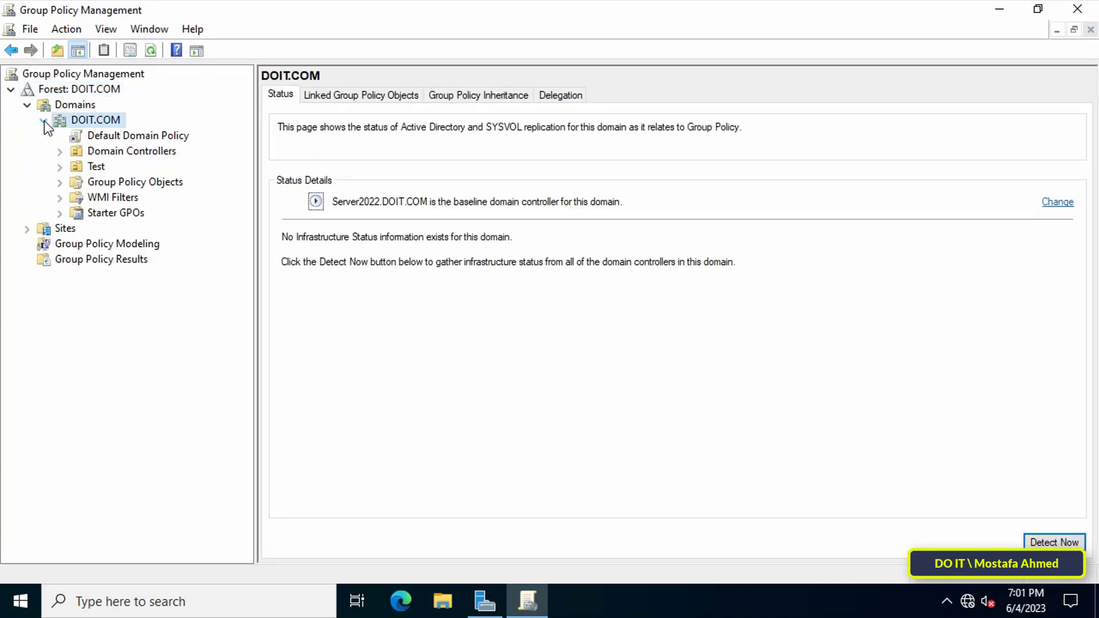
- Create a new Group Policy Object named 'Scheduled Scan' under DOIT.COM
{"action": "right_click", "coordinate": [126, 182]}
{"action": "left_click", "coordinate": [165, 190]}
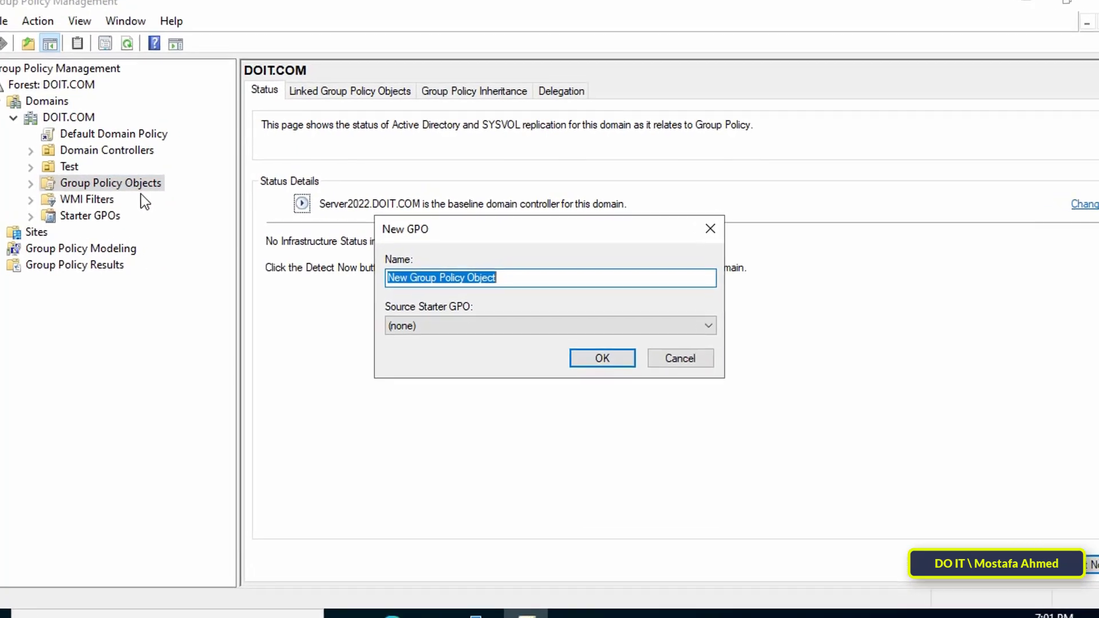
{"action": "type", "text": "Schedu"}
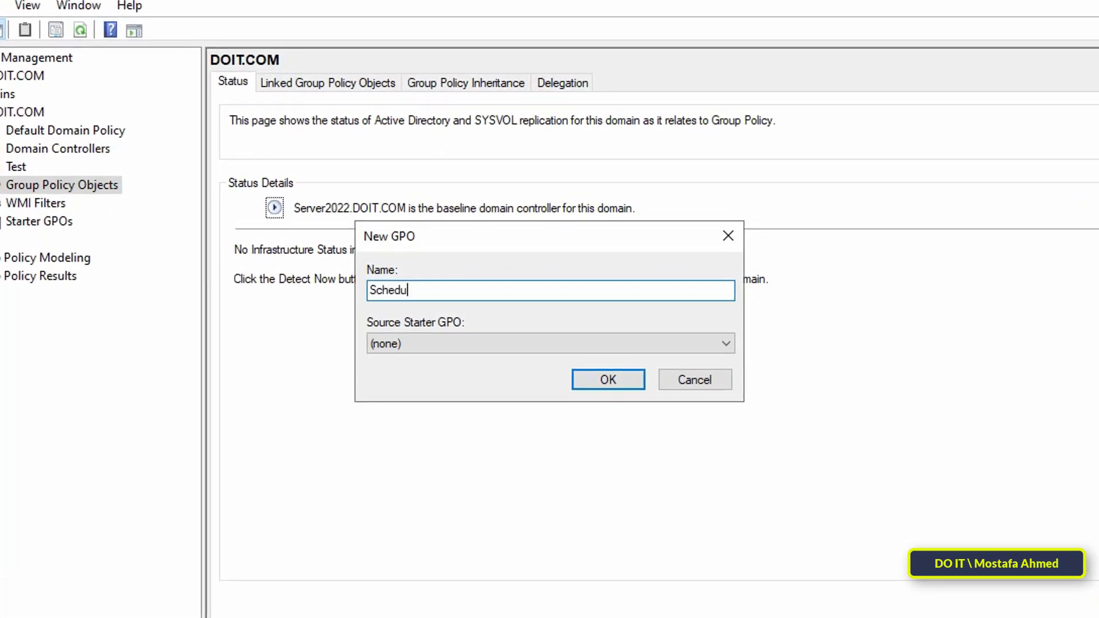
{"action": "type", "text": "Scan"}
{"action": "left_click", "coordinate": [593, 382]}
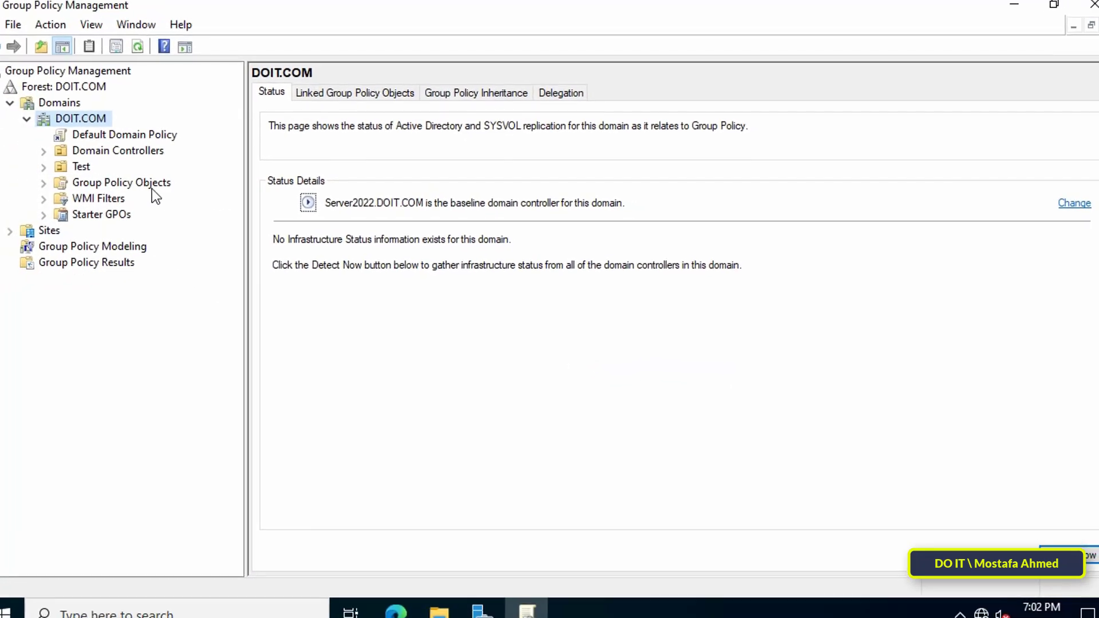
- Edit the Scheduled Scan GPO in a maximized editor with a widened tree pane
{"action": "left_click", "coordinate": [163, 183]}
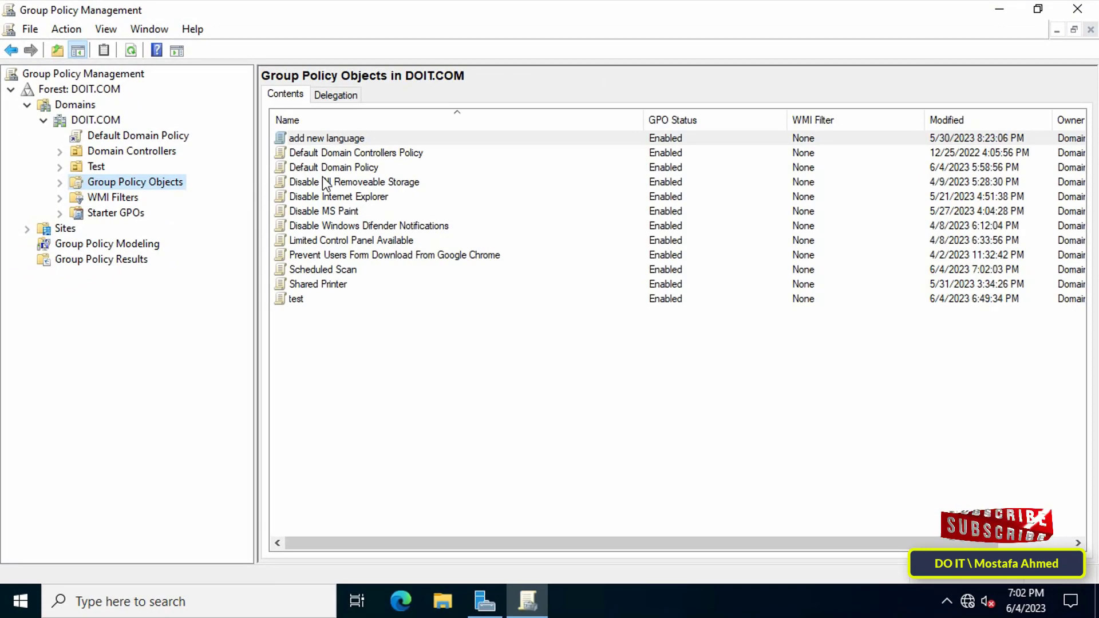
{"action": "left_click", "coordinate": [330, 270]}
{"action": "right_click", "coordinate": [330, 272]}
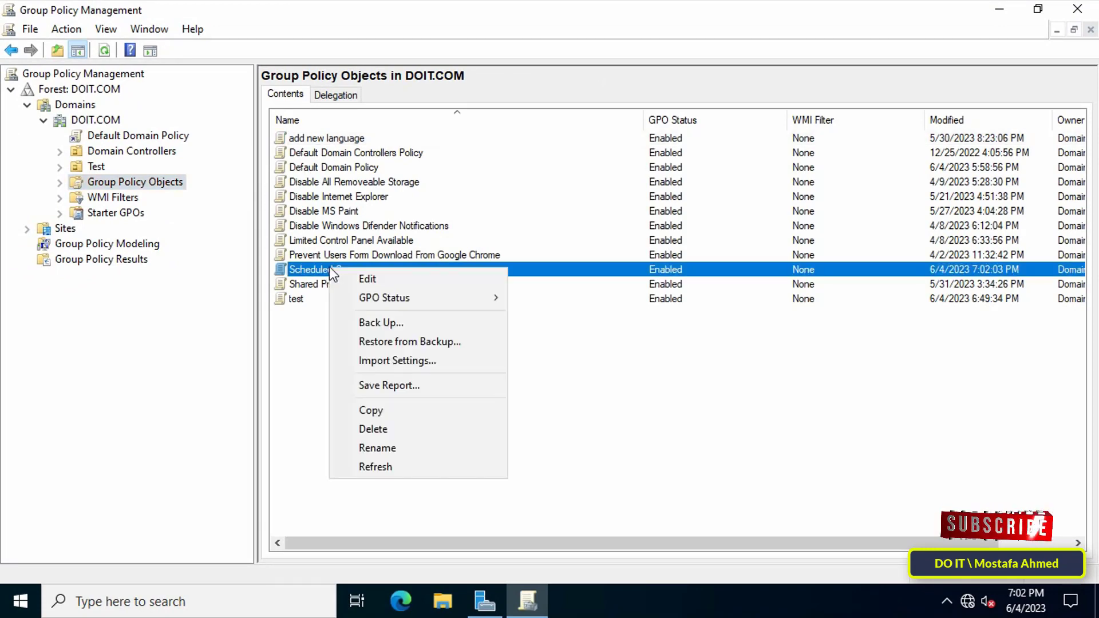
{"action": "left_click", "coordinate": [478, 278]}
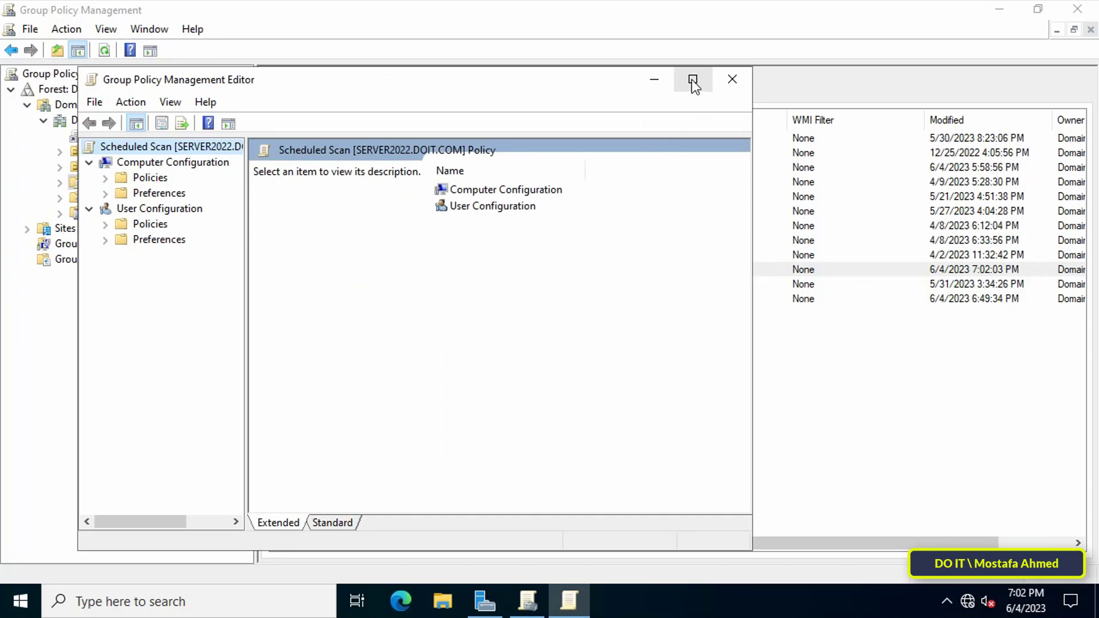
{"action": "left_click", "coordinate": [692, 79]}
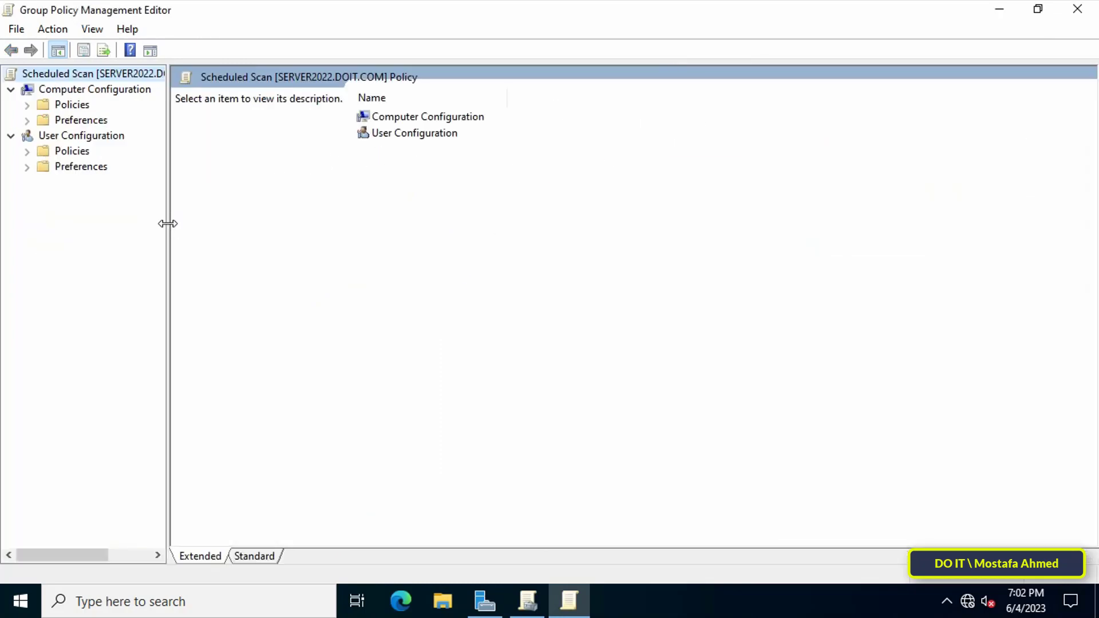
{"action": "left_click_drag", "start_coordinate": [168, 224], "coordinate": [222, 231]}
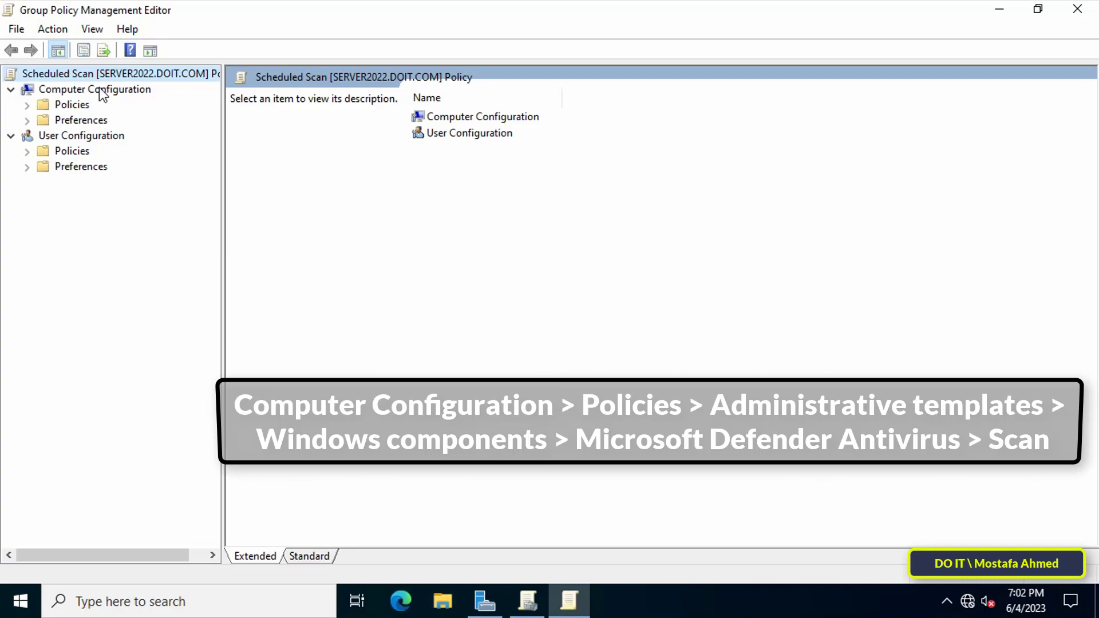
- Expand Computer Configuration > Policies > Administrative Templates > Windows Components
{"action": "left_click", "coordinate": [99, 88]}
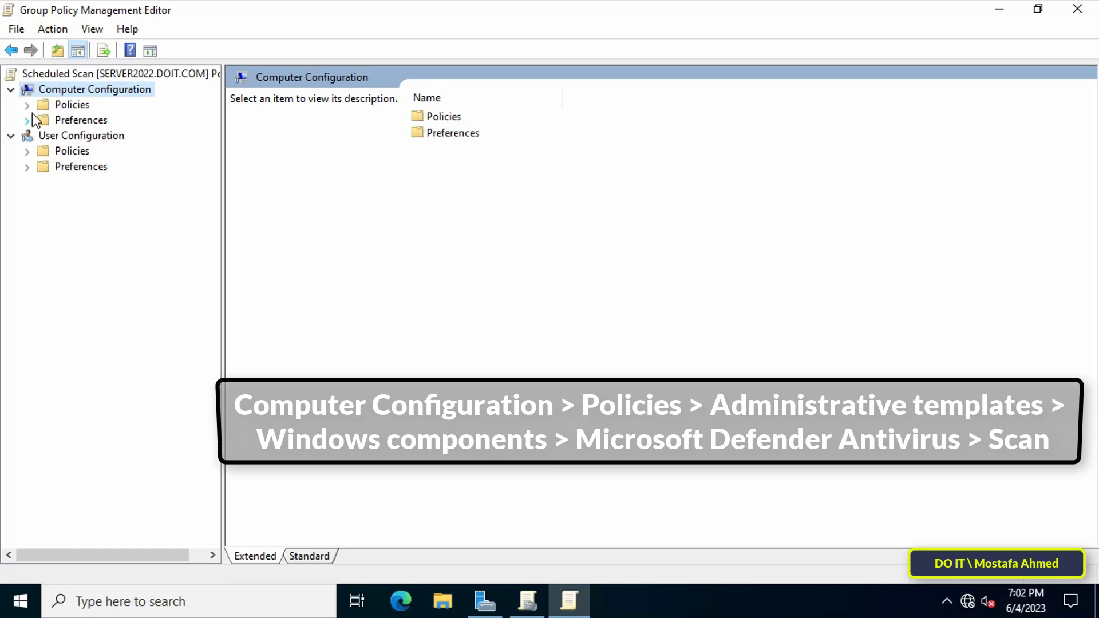
{"action": "left_click", "coordinate": [27, 105]}
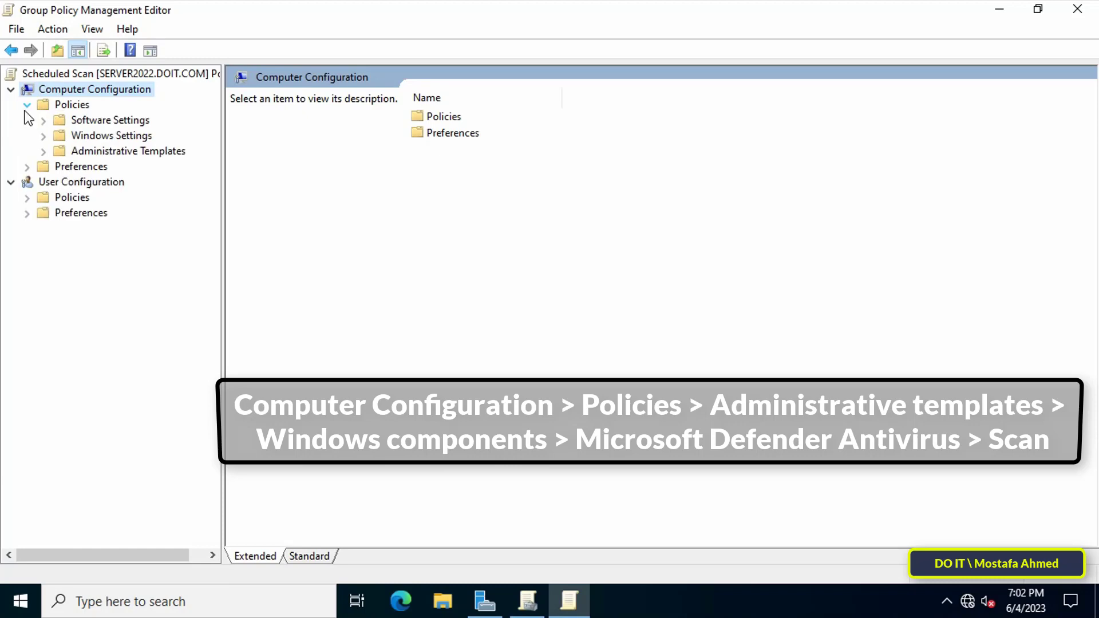
{"action": "left_click", "coordinate": [93, 154]}
{"action": "left_click", "coordinate": [47, 155]}
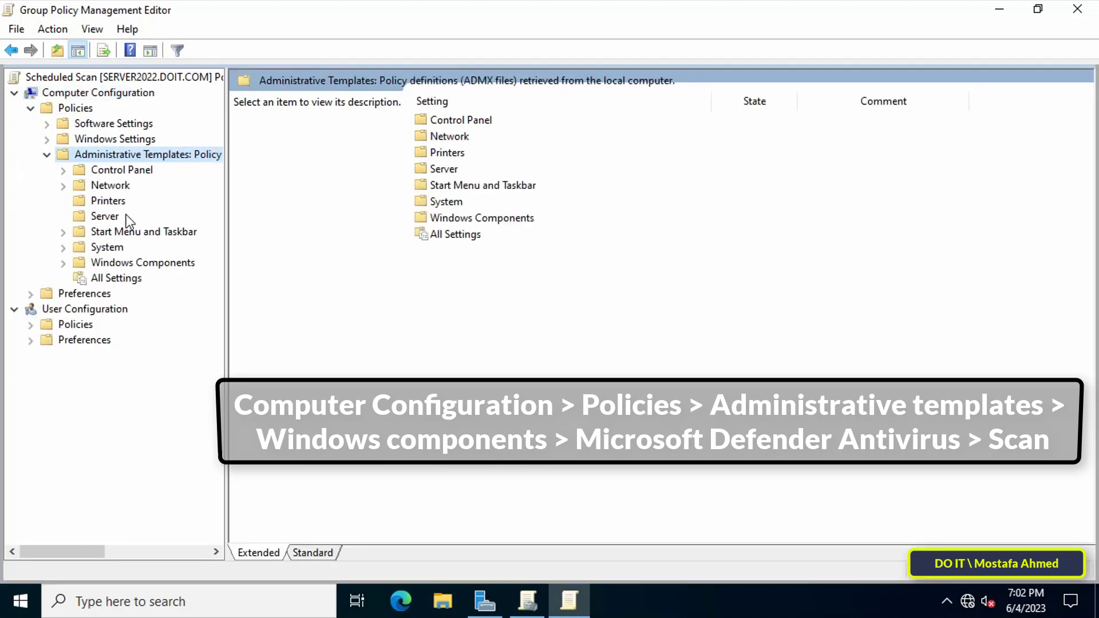
{"action": "left_click", "coordinate": [144, 260]}
{"action": "left_click", "coordinate": [63, 262]}
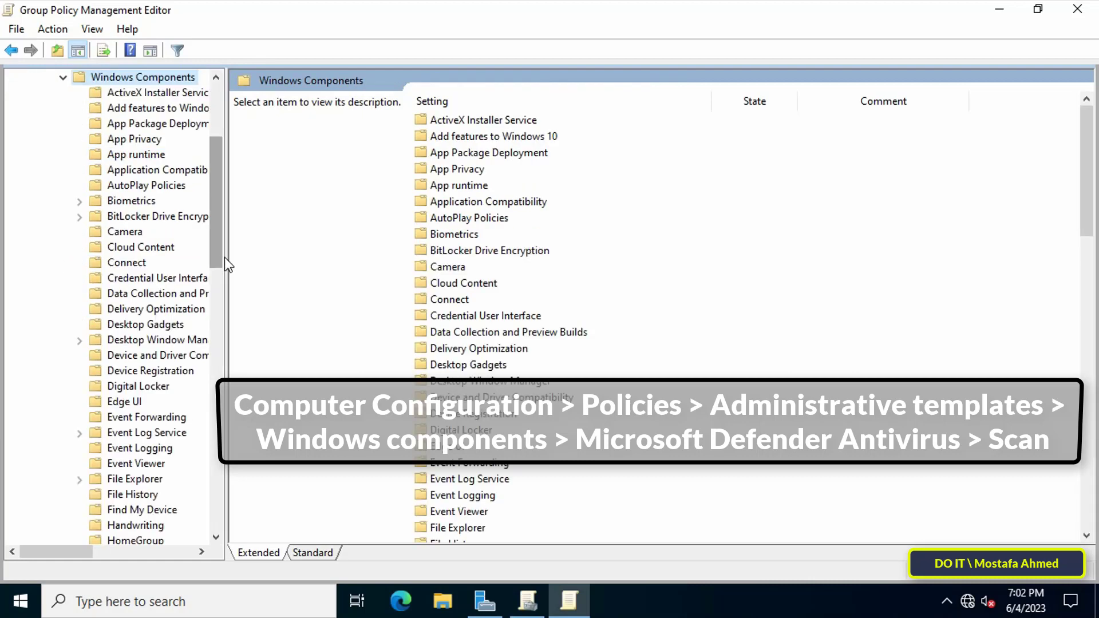
{"action": "left_click_drag", "start_coordinate": [226, 259], "coordinate": [326, 275]}
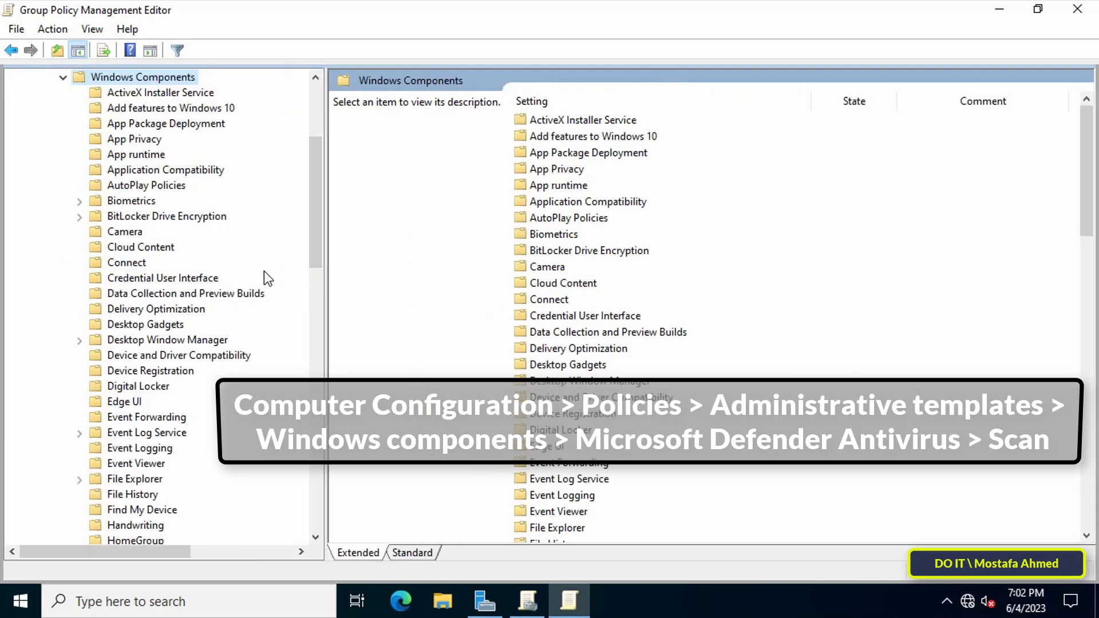
{"action": "scroll", "coordinate": [198, 312], "scroll_direction": "down", "scroll_amount": 4}
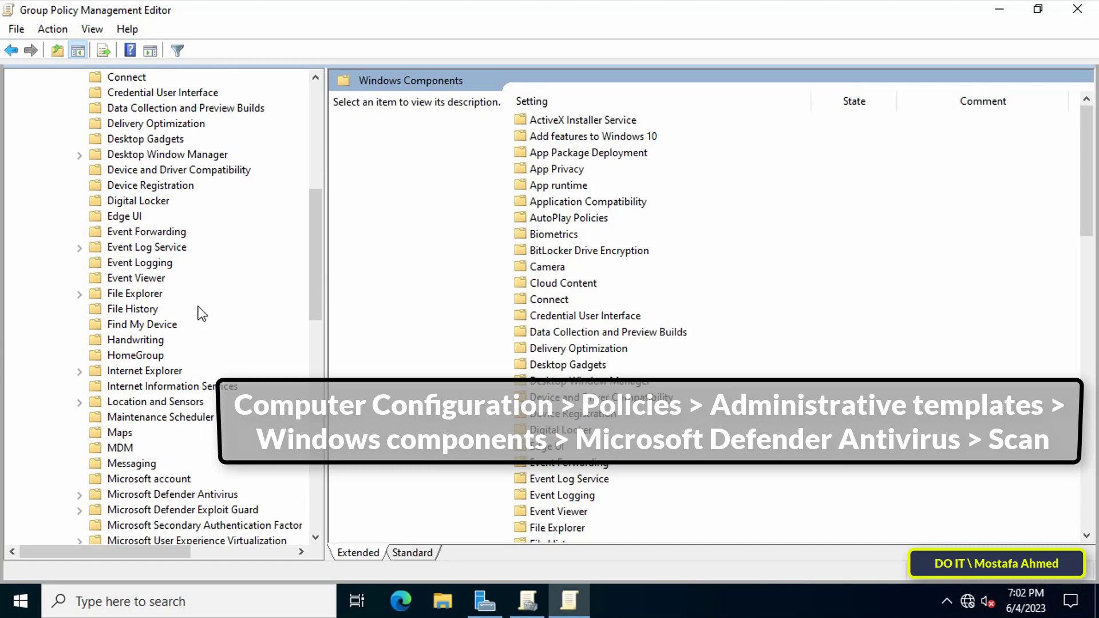
{"action": "scroll", "coordinate": [200, 496], "scroll_direction": "down", "scroll_amount": 1}
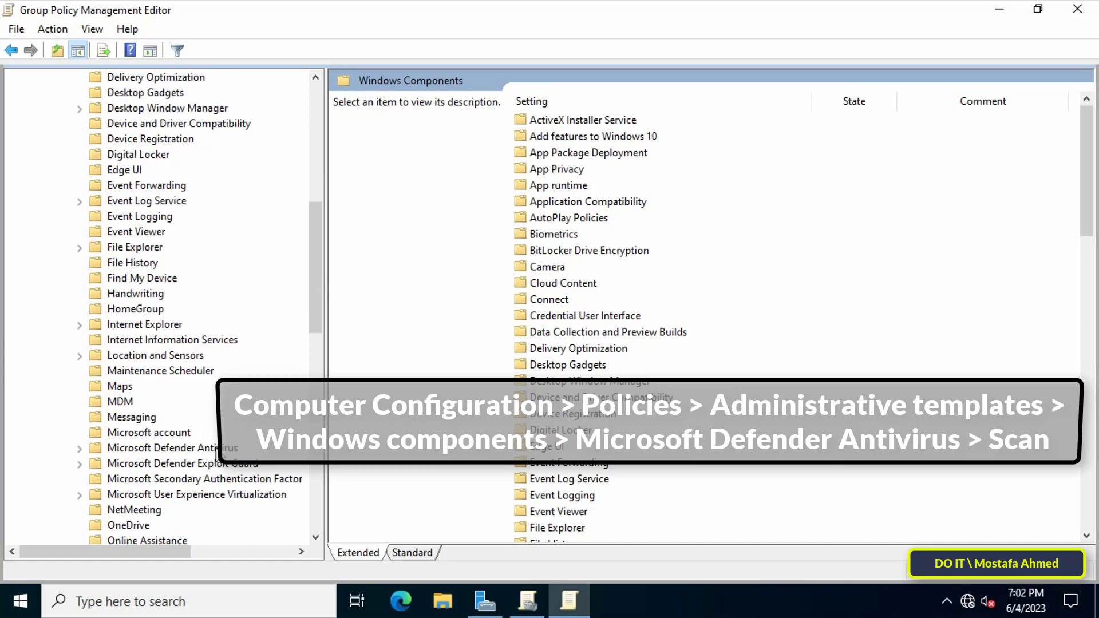
- Show Microsoft Defender Antivirus Scan settings sorted by name and select the scheduled scan type setting
{"action": "left_click", "coordinate": [218, 448]}
{"action": "left_click", "coordinate": [80, 449]}
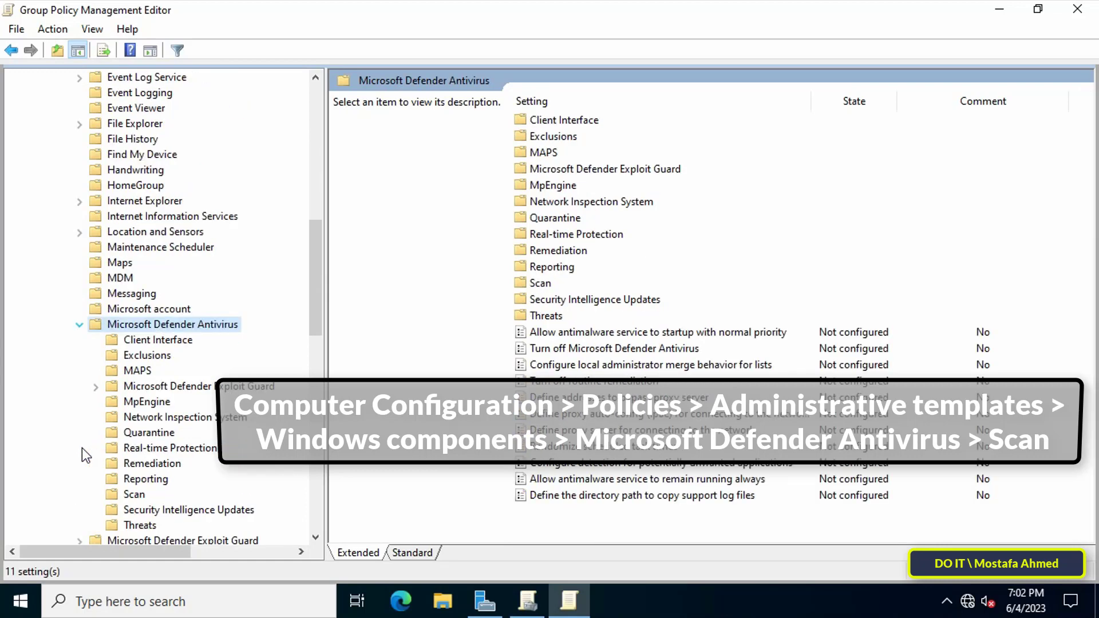
{"action": "left_click", "coordinate": [135, 495]}
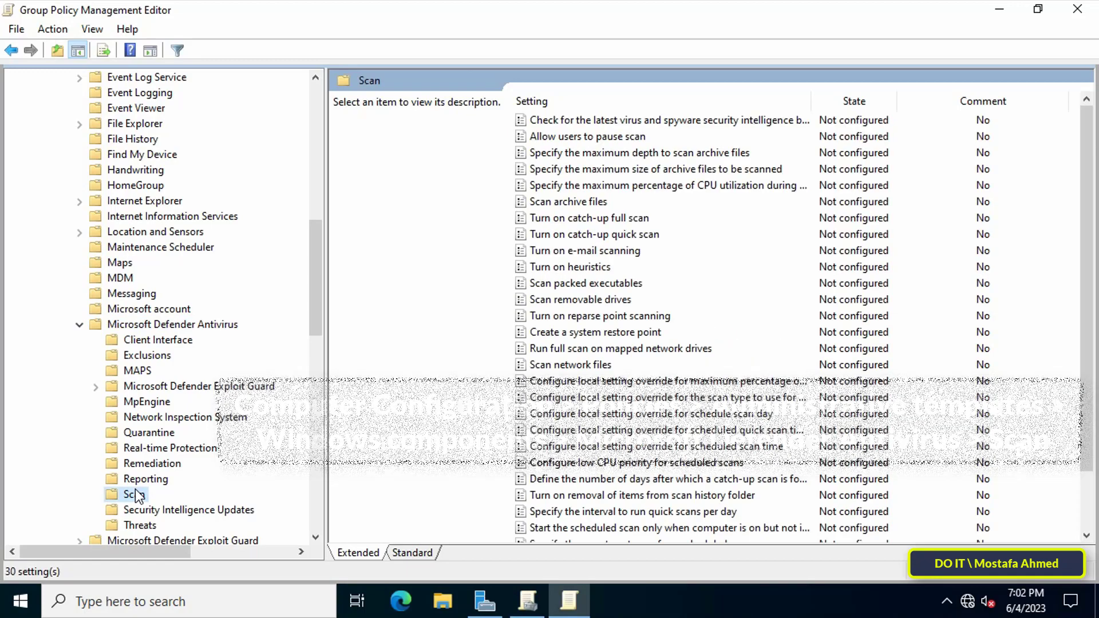
{"action": "left_click", "coordinate": [572, 100]}
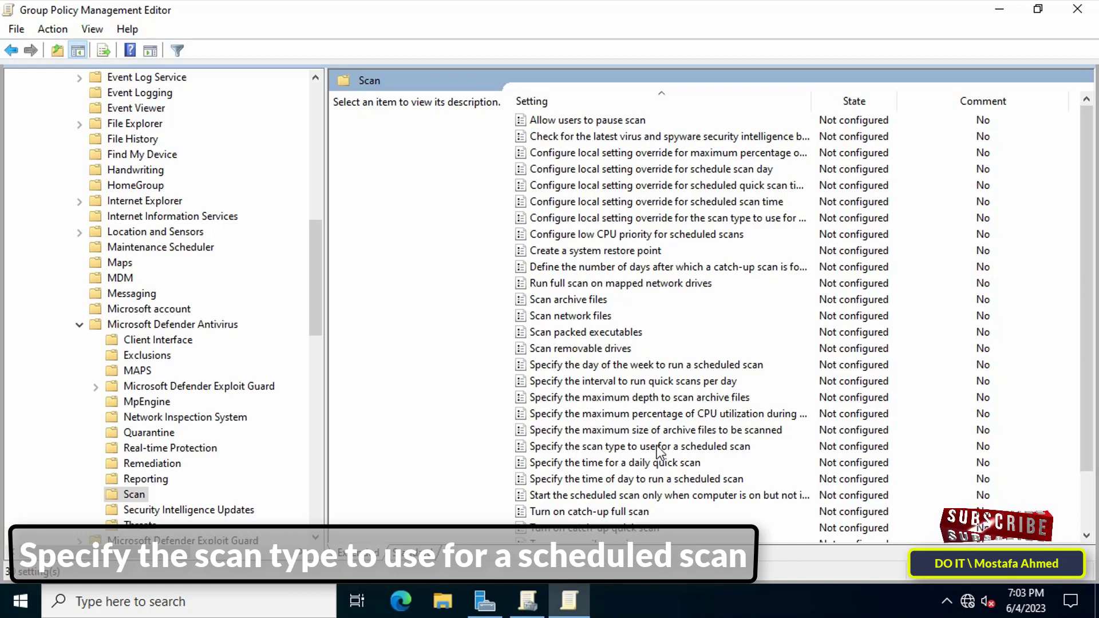
{"action": "left_click", "coordinate": [657, 447]}
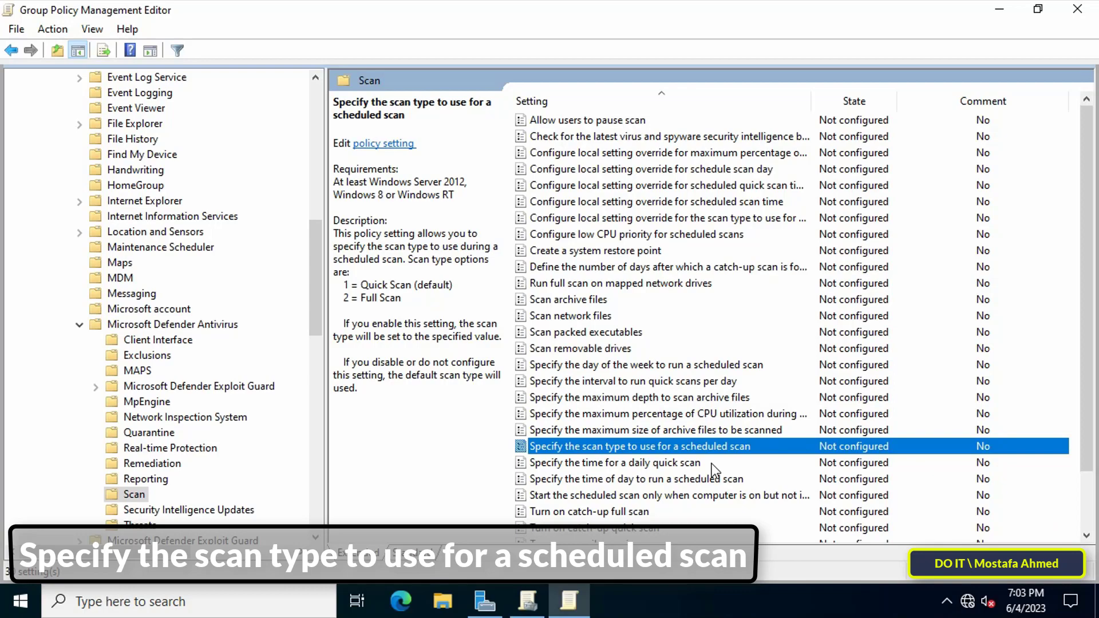
- Enable 'Specify the scan type to use for a scheduled scan' as Full system scan
{"action": "double_click", "coordinate": [723, 451]}
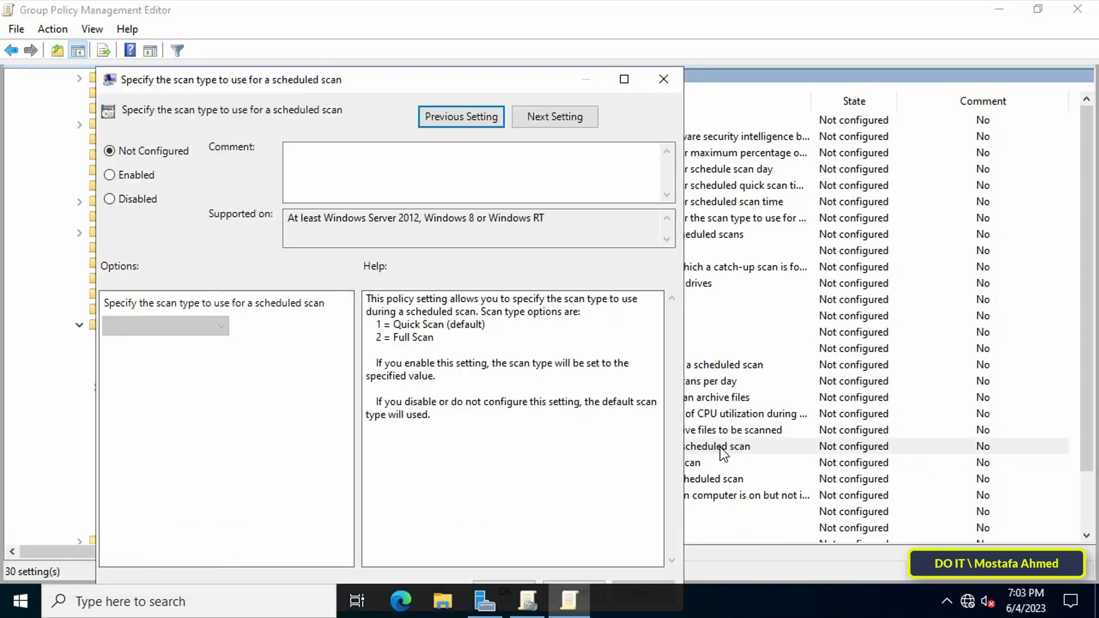
{"action": "left_click_drag", "start_coordinate": [522, 83], "coordinate": [676, 37]}
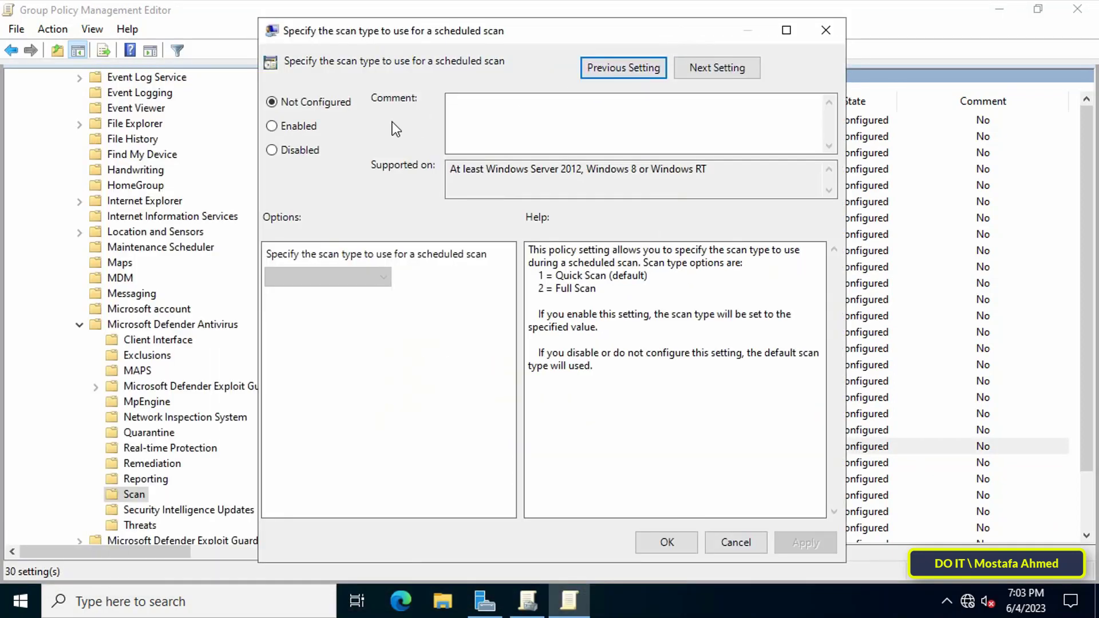
{"action": "left_click", "coordinate": [314, 128]}
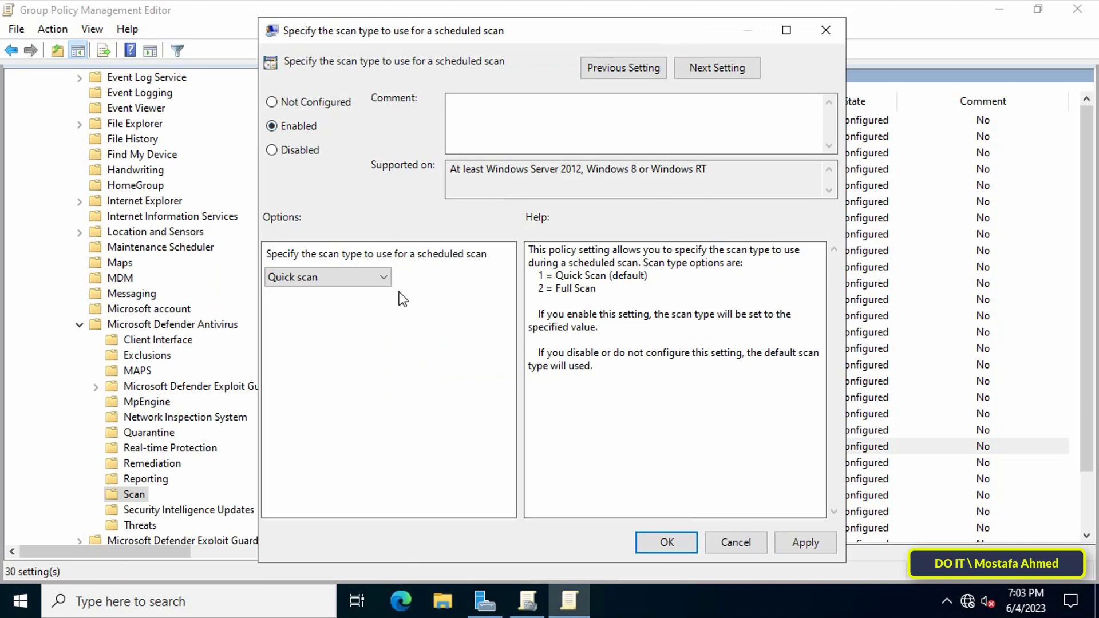
{"action": "left_click", "coordinate": [386, 281]}
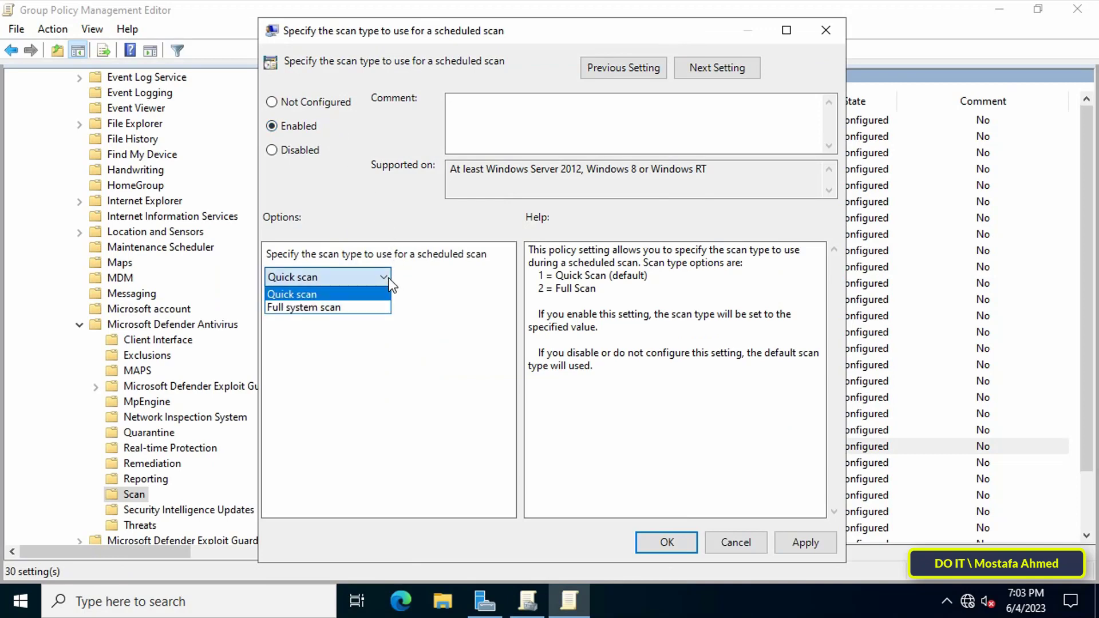
{"action": "left_click", "coordinate": [312, 307]}
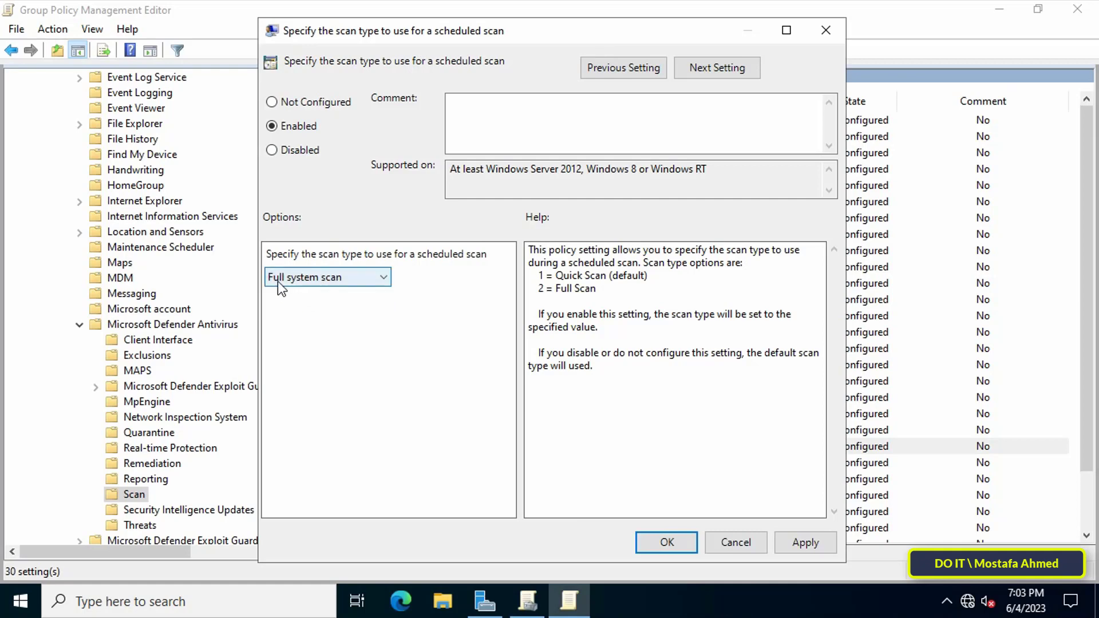
{"action": "left_click", "coordinate": [805, 542]}
{"action": "left_click", "coordinate": [671, 537]}
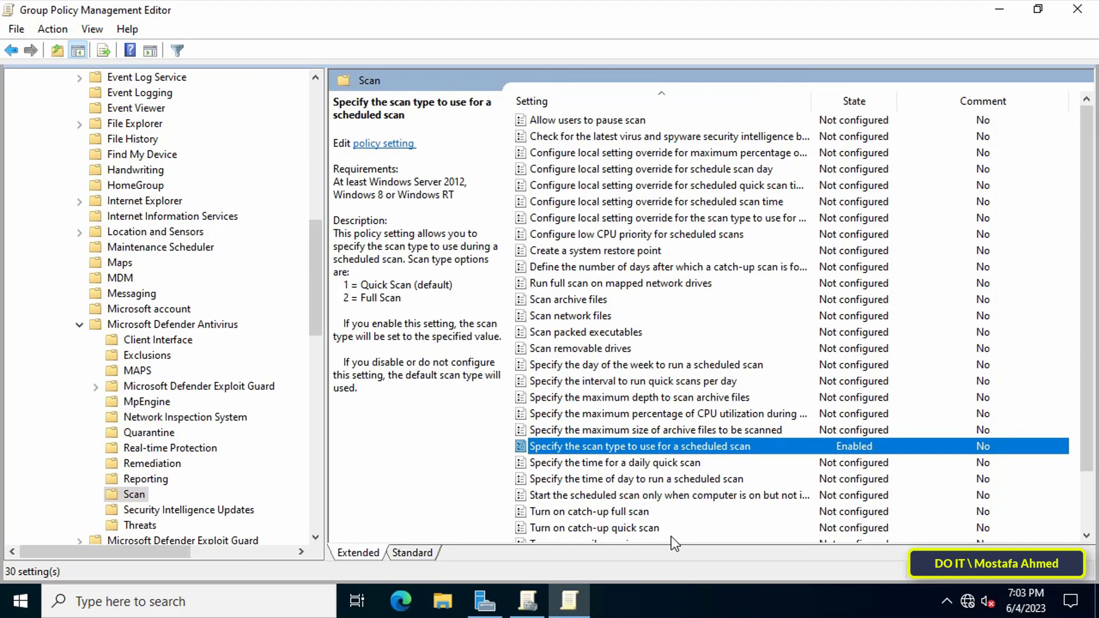
- Enable 'Specify the day of the week to run a scheduled scan' with Saturday
{"action": "left_click", "coordinate": [620, 365]}
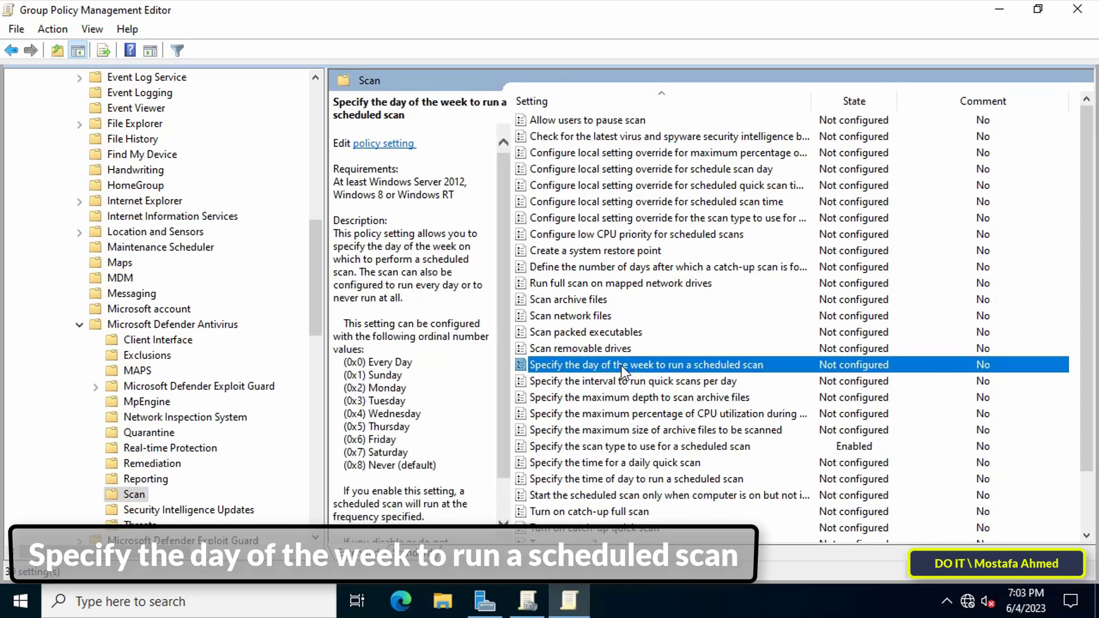
{"action": "double_click", "coordinate": [711, 372]}
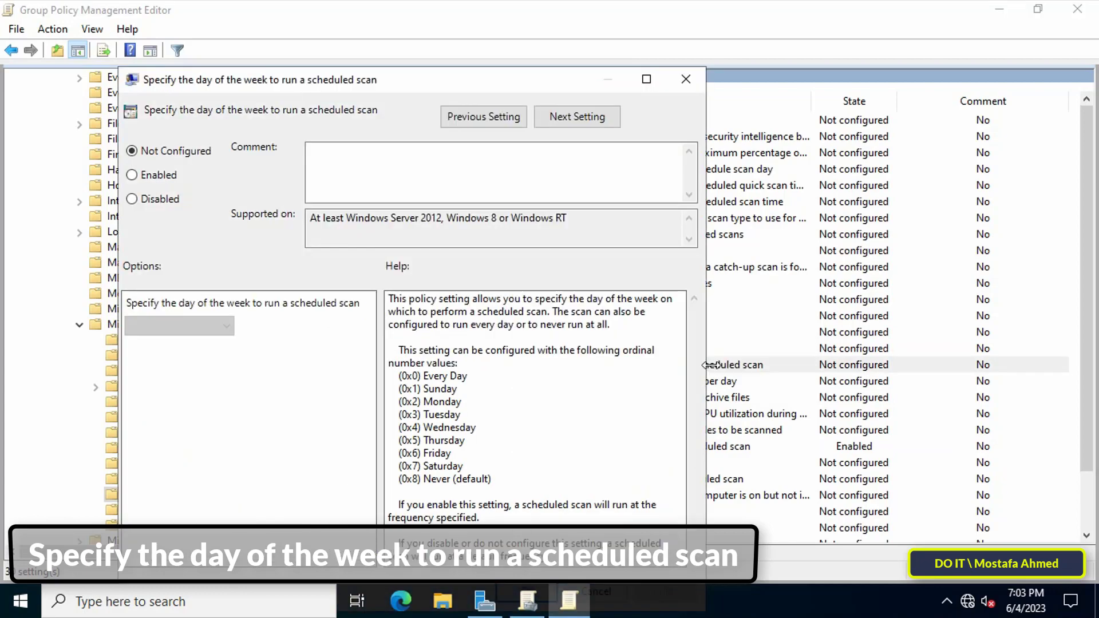
{"action": "left_click_drag", "start_coordinate": [535, 86], "coordinate": [706, 37]}
{"action": "left_click", "coordinate": [338, 129]}
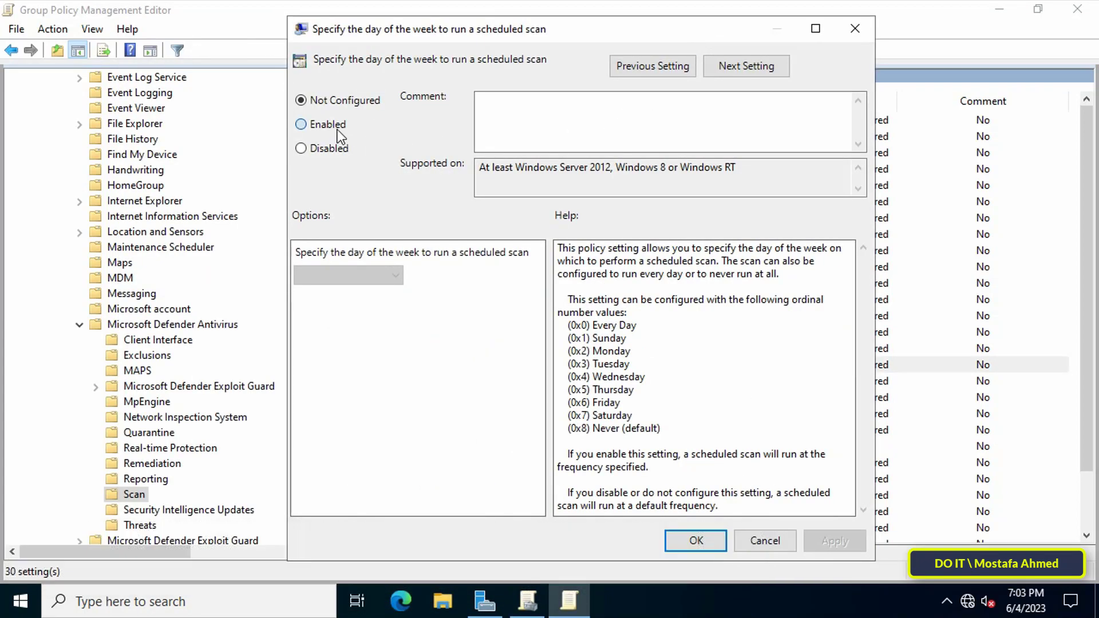
{"action": "left_click", "coordinate": [397, 274]}
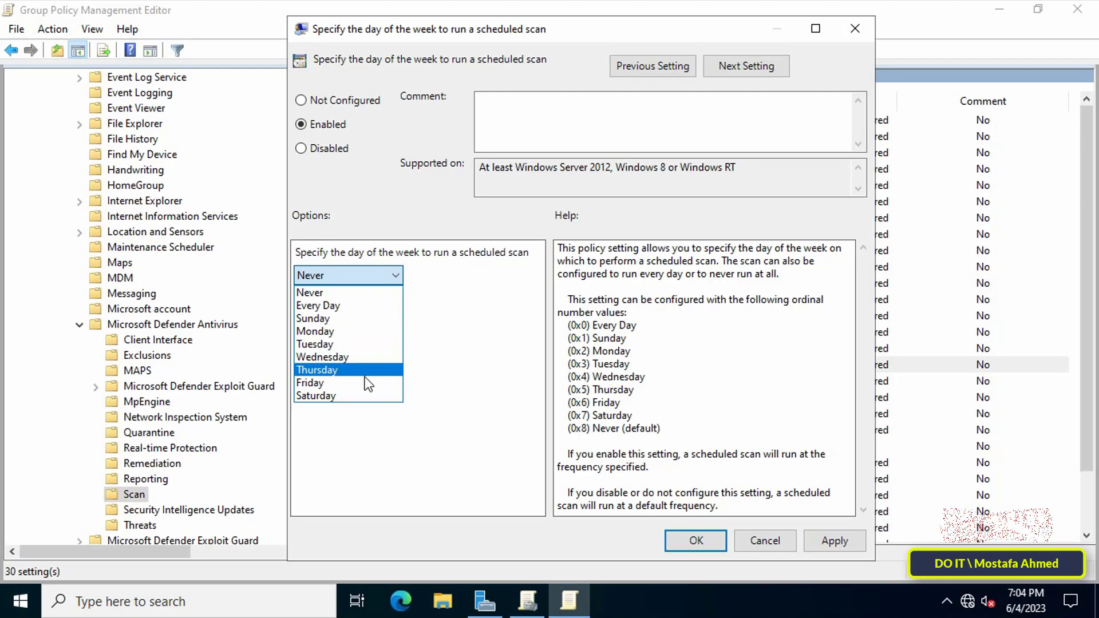
{"action": "left_click", "coordinate": [365, 395]}
{"action": "left_click", "coordinate": [833, 541]}
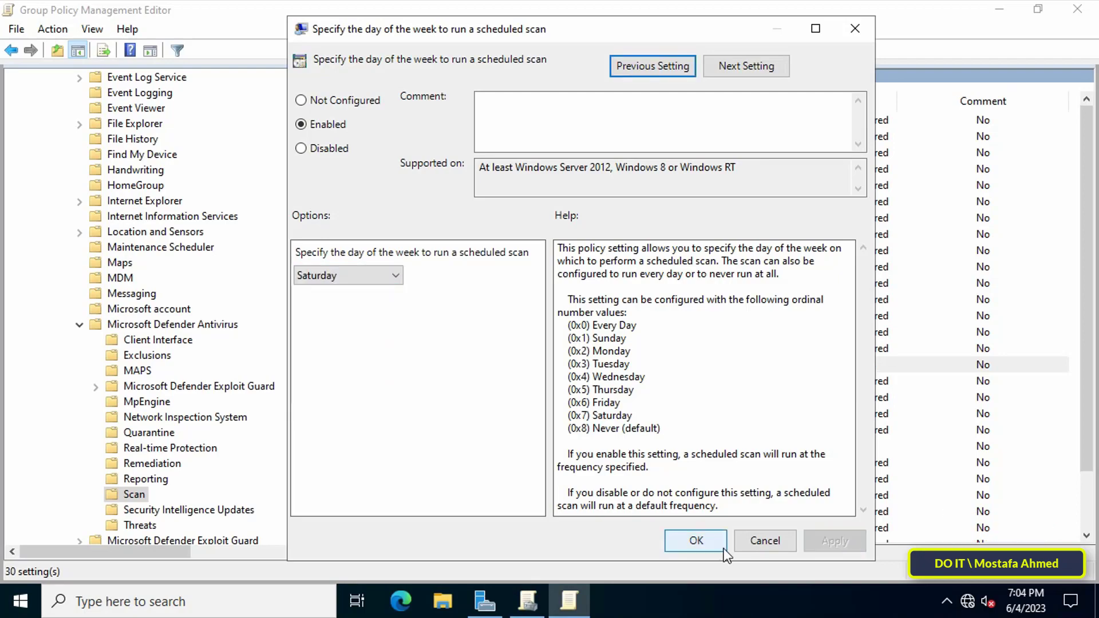
{"action": "left_click", "coordinate": [724, 548]}
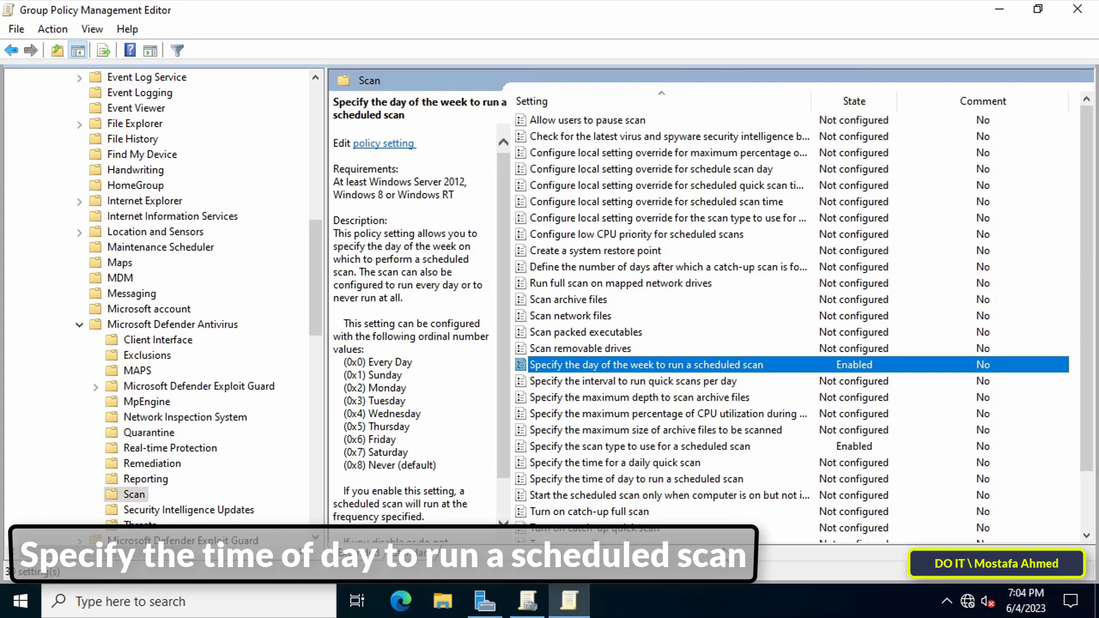
- Enable 'Specify the time of day to run a scheduled scan' at 660 minutes instead of 120
{"action": "left_click", "coordinate": [608, 480]}
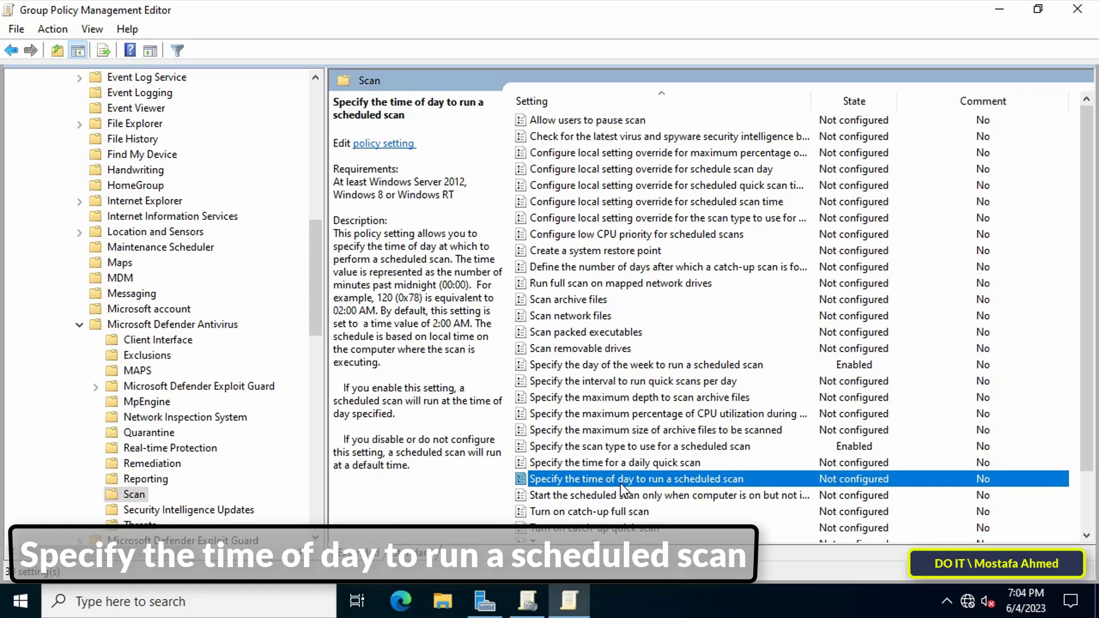
{"action": "double_click", "coordinate": [660, 481]}
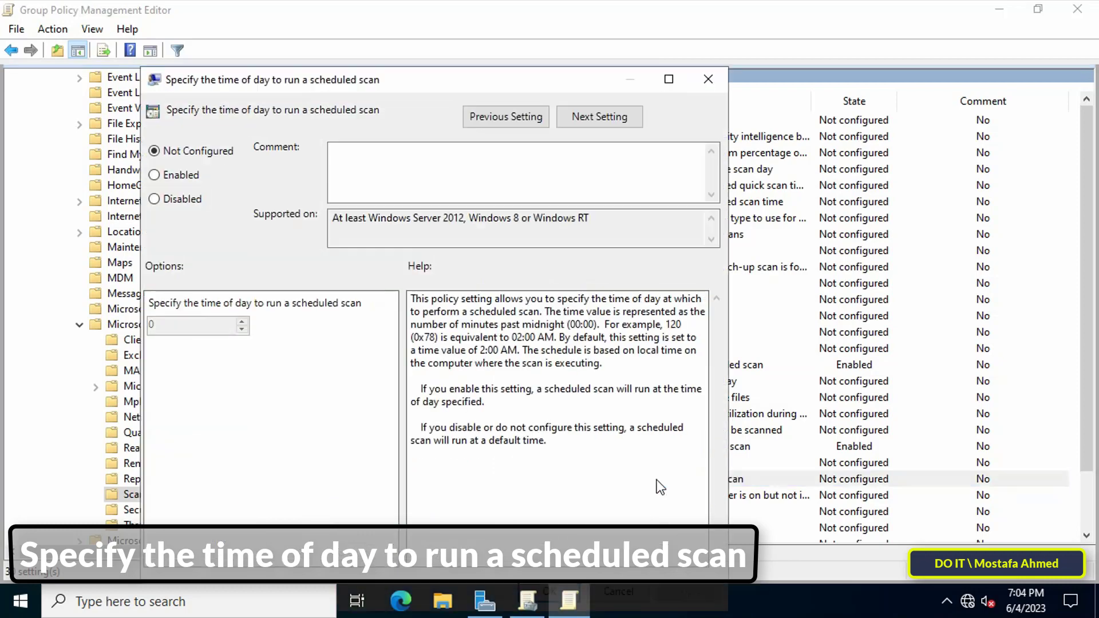
{"action": "left_click_drag", "start_coordinate": [565, 81], "coordinate": [674, 30]}
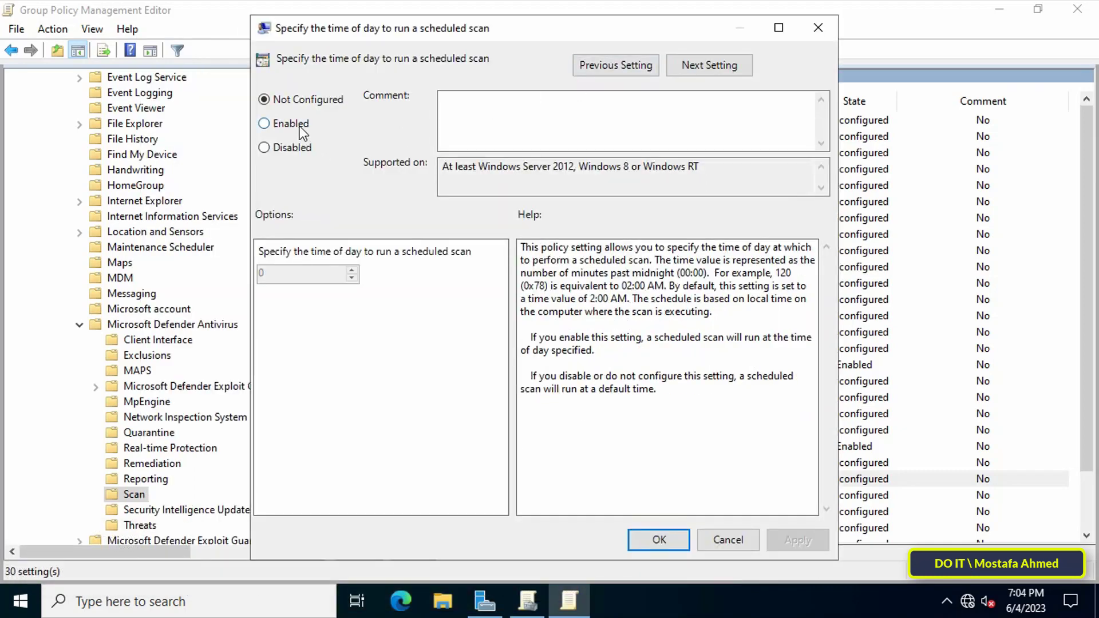
{"action": "left_click", "coordinate": [299, 128]}
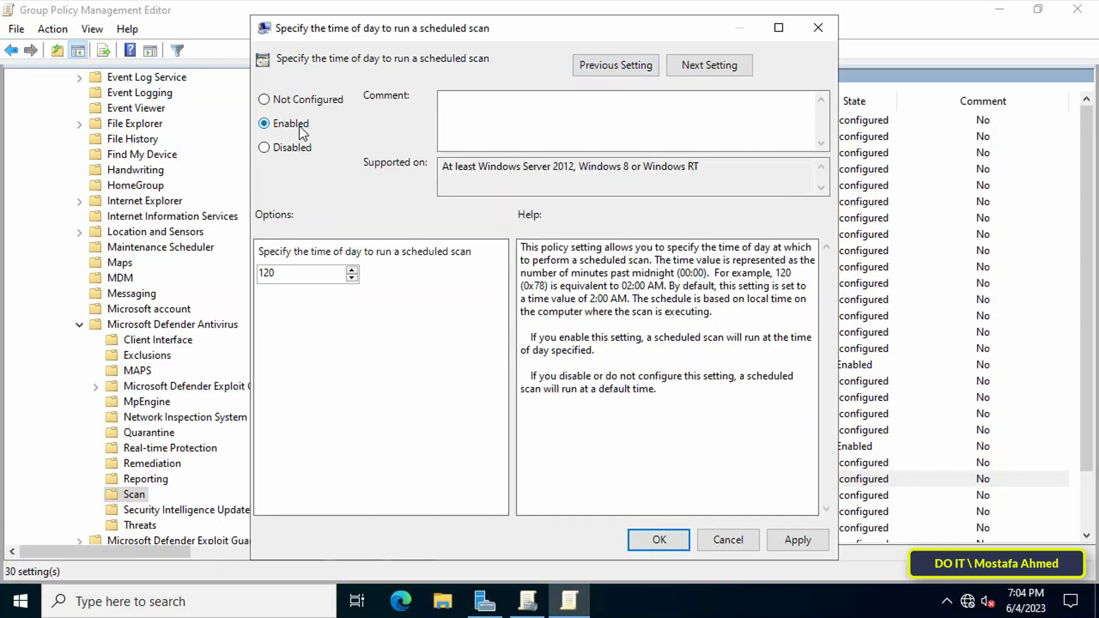
{"action": "double_click", "coordinate": [266, 273]}
{"action": "left_click_drag", "start_coordinate": [622, 286], "coordinate": [645, 294]}
{"action": "double_click", "coordinate": [312, 274]}
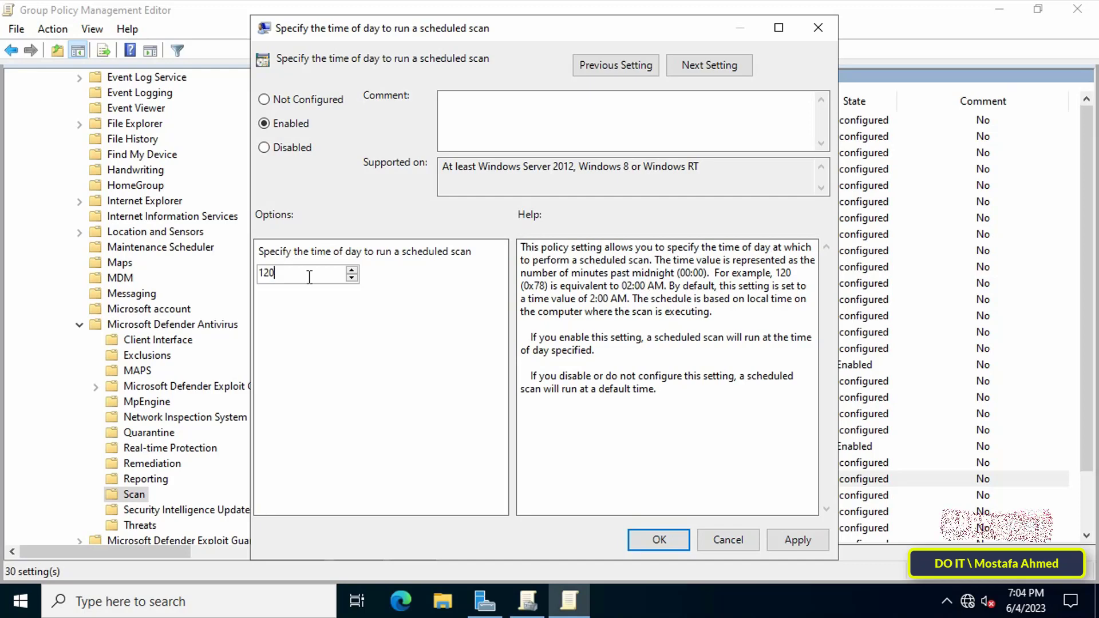
{"action": "double_click", "coordinate": [309, 276]}
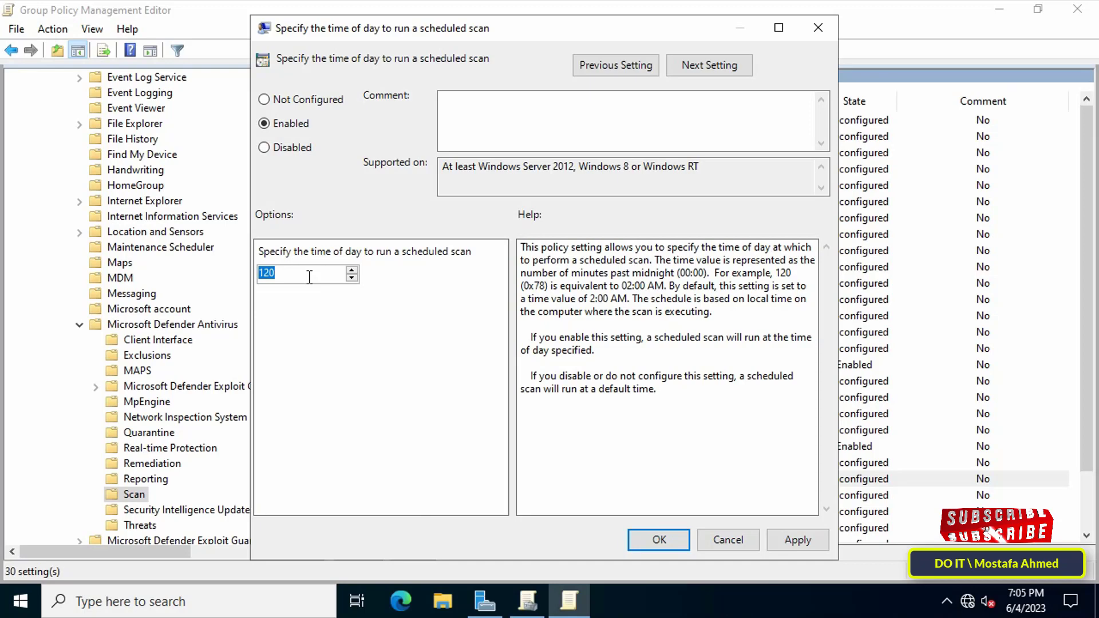
{"action": "type", "text": "6"}
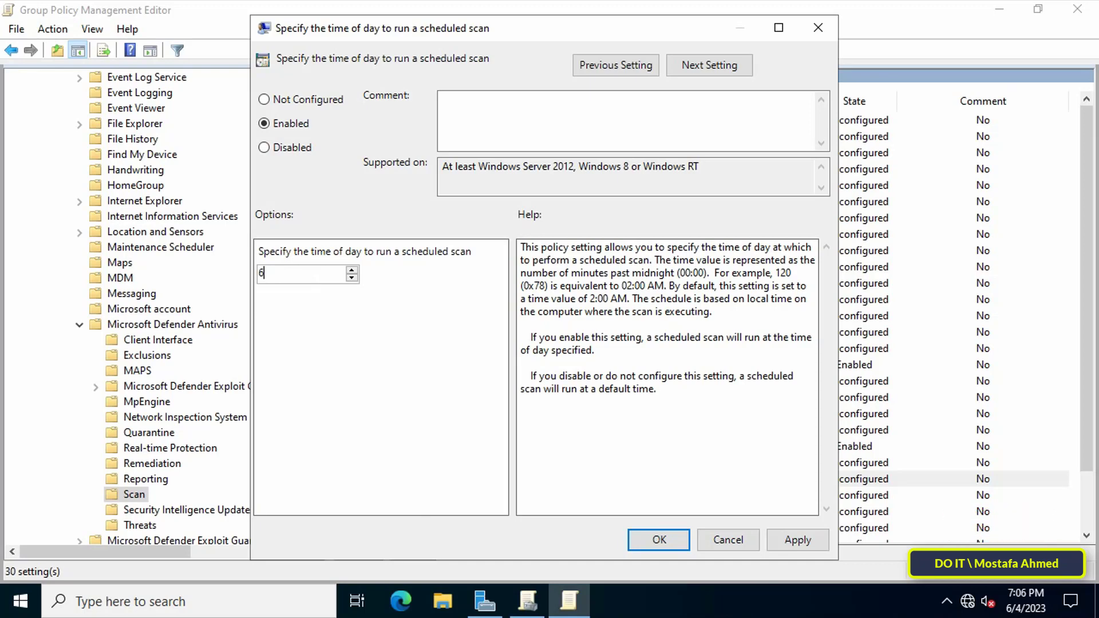
{"action": "type", "text": "60"}
{"action": "left_click", "coordinate": [783, 538]}
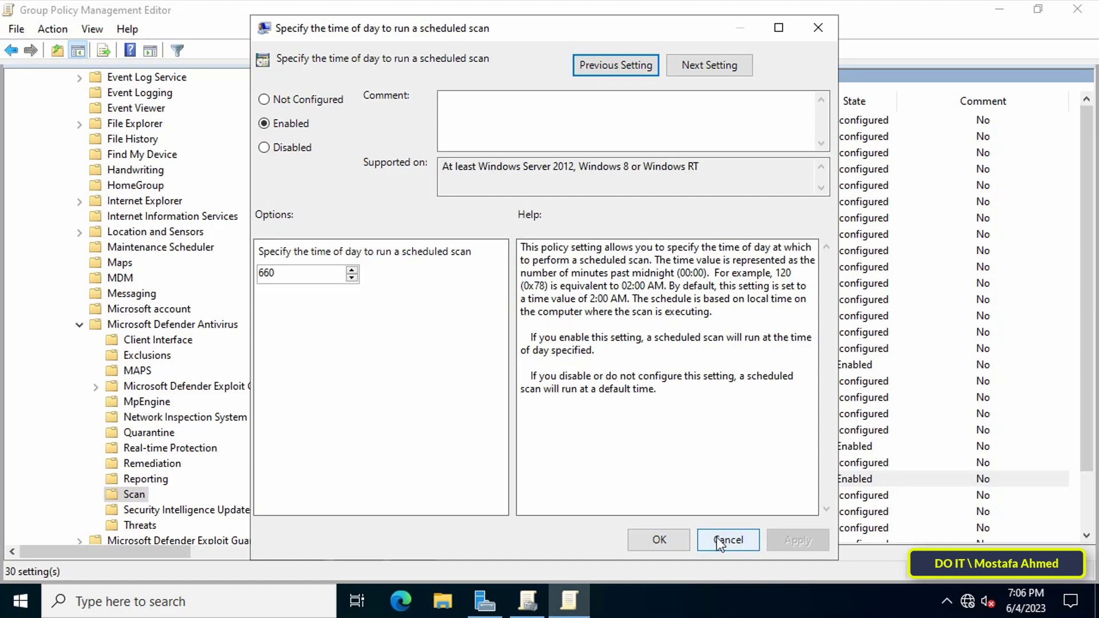
{"action": "left_click", "coordinate": [660, 539]}
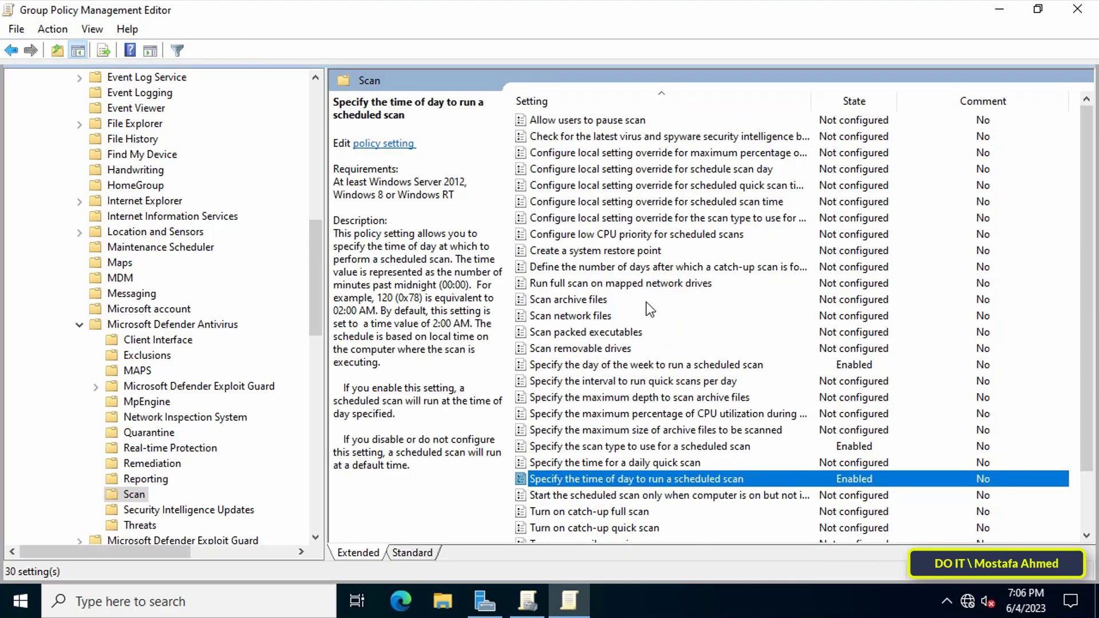
- Leave the editor and start linking an existing GPO to the Test OU
{"action": "left_click", "coordinate": [1077, 10]}
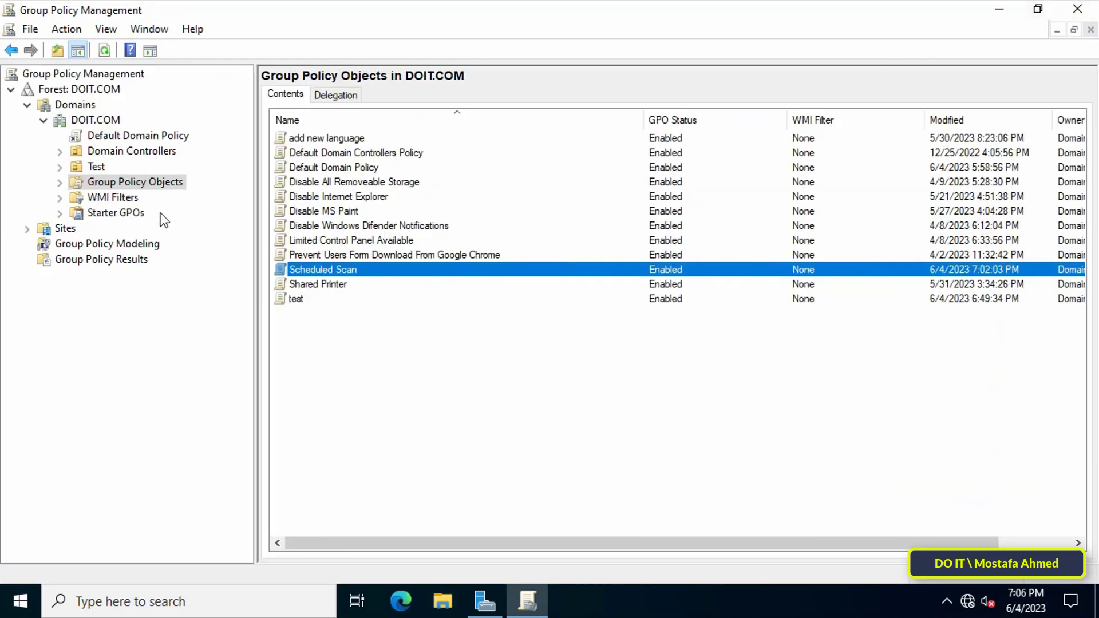
{"action": "left_click", "coordinate": [96, 166]}
{"action": "right_click", "coordinate": [100, 169]}
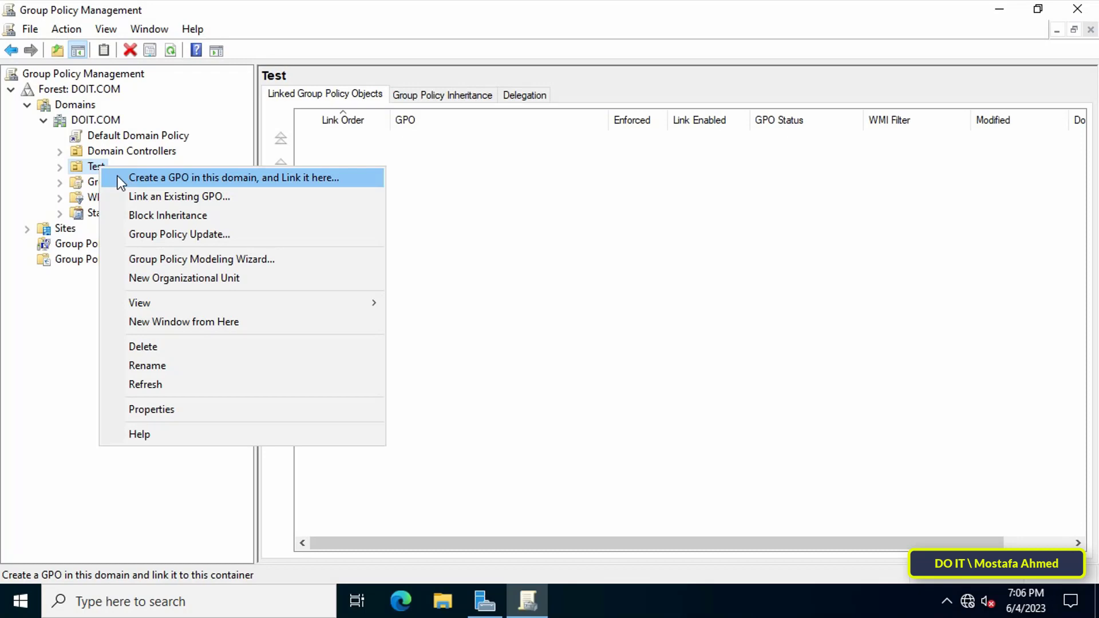
{"action": "left_click", "coordinate": [140, 193]}
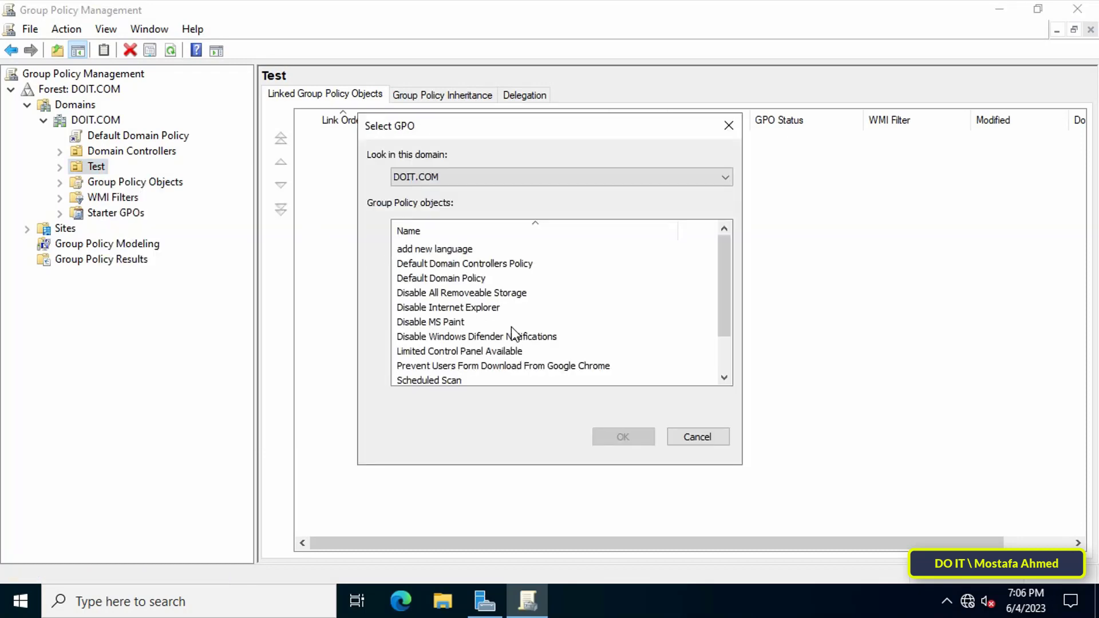
{"action": "scroll", "coordinate": [510, 335], "scroll_direction": "down", "scroll_amount": 1}
- Link the Scheduled Scan GPO to Test and view it under the OU
{"action": "left_click", "coordinate": [440, 336]}
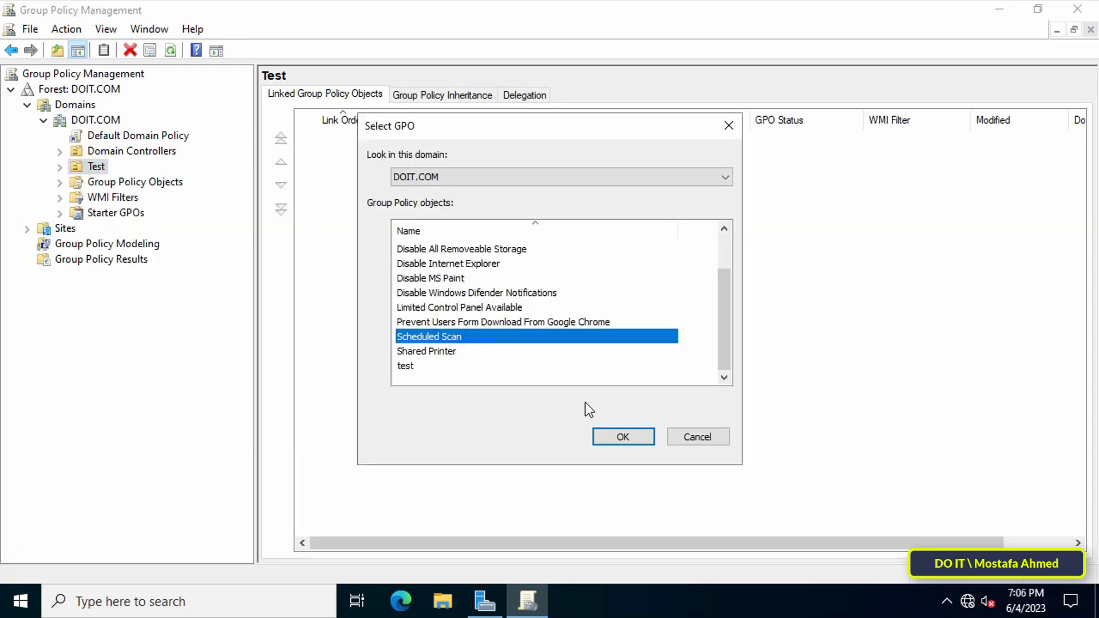
{"action": "left_click", "coordinate": [620, 439]}
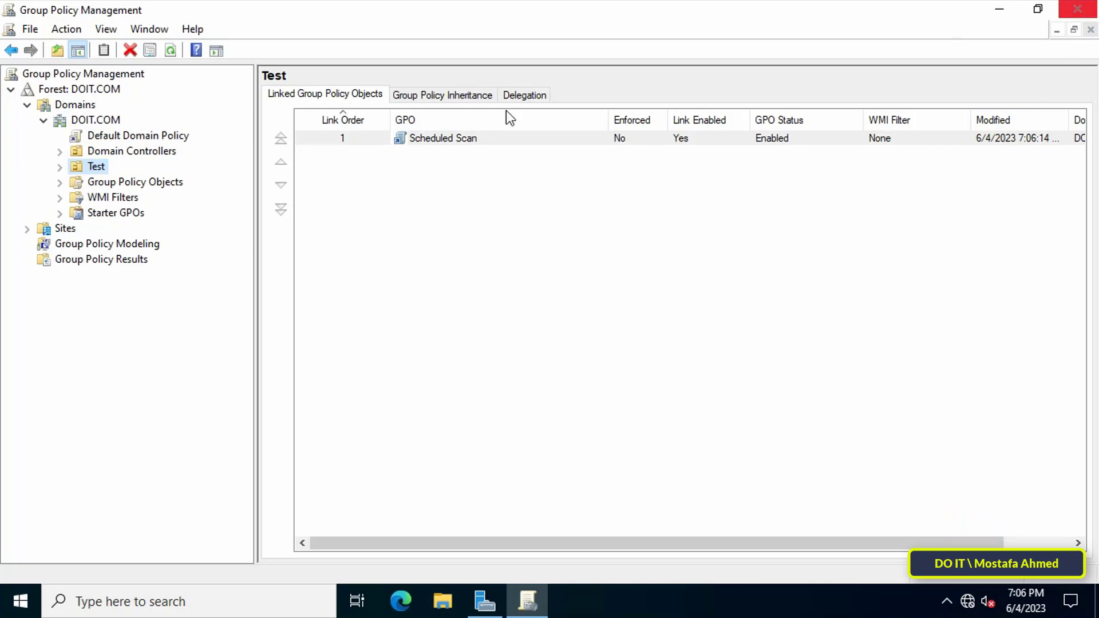
{"action": "left_click", "coordinate": [60, 165]}
{"action": "left_click", "coordinate": [112, 182]}
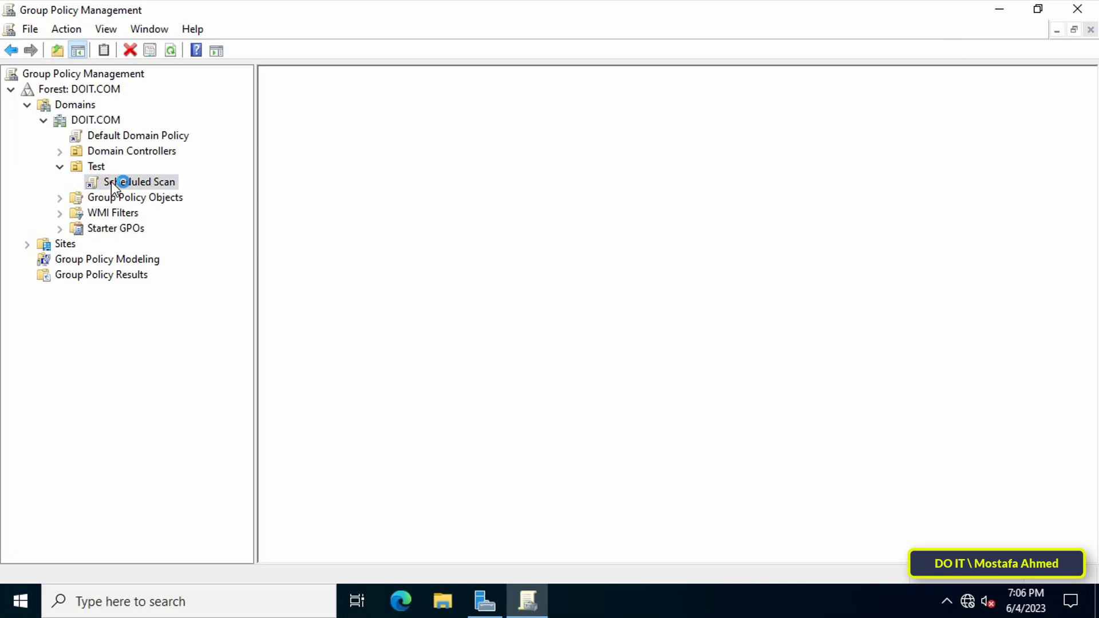
- Close Group Policy Management and Server Manager, returning to the desktop
{"action": "left_click", "coordinate": [1076, 11]}
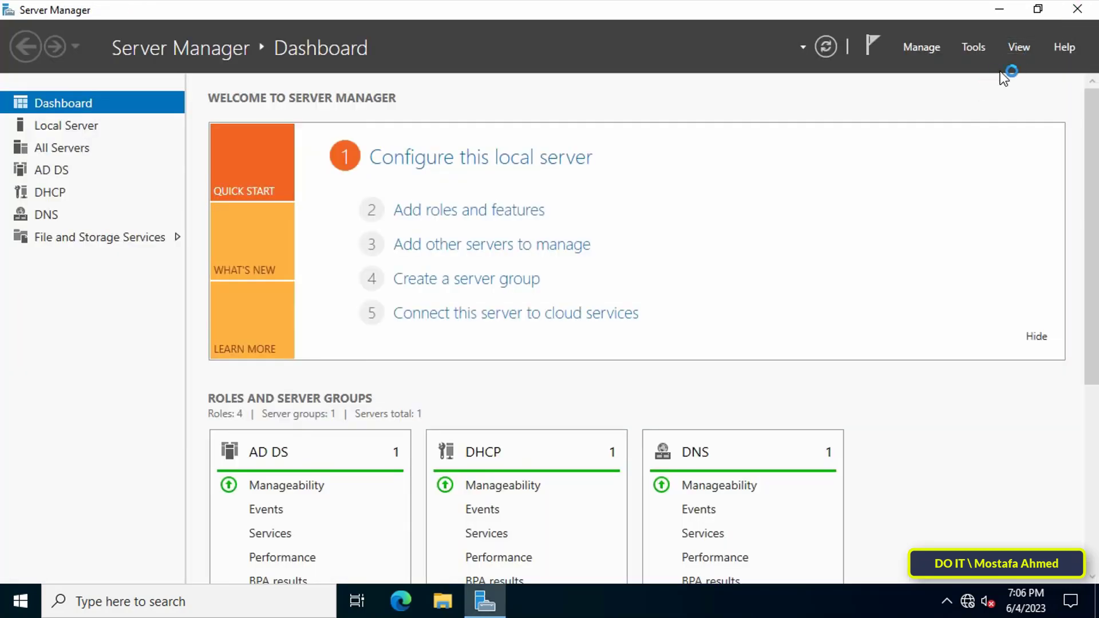
{"action": "left_click", "coordinate": [1076, 11]}
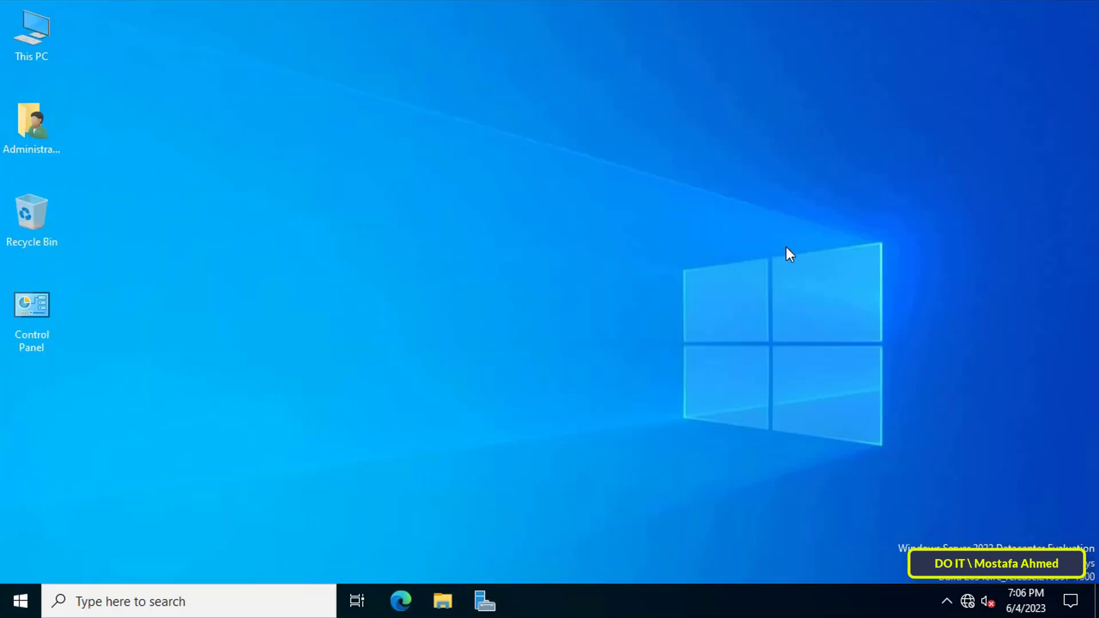